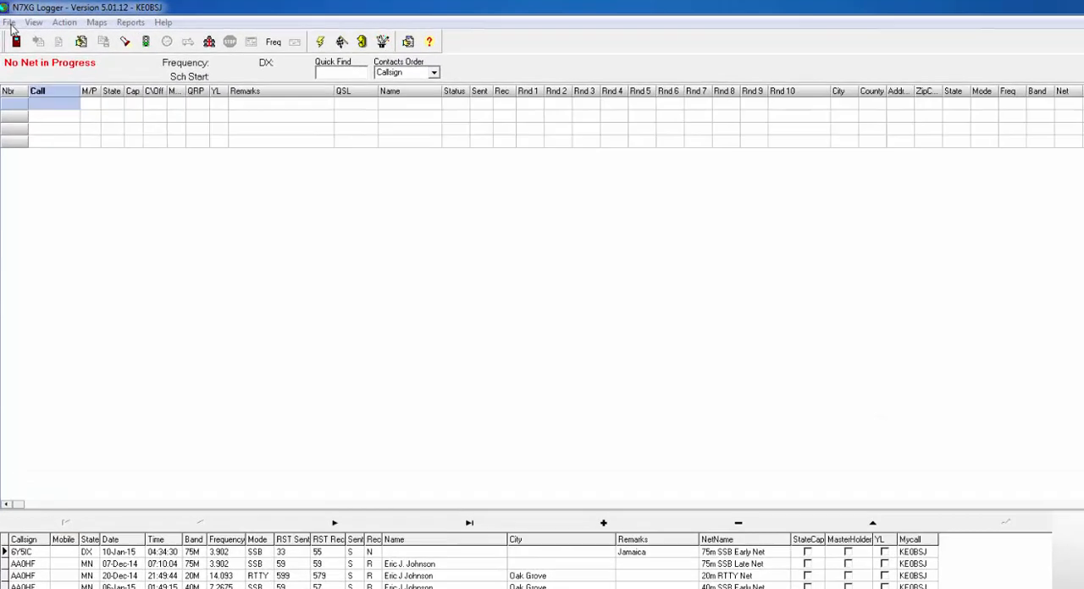
Step: Open the ADIF Export dialog, review its export options and Other field mappings, and close it
click(10, 24)
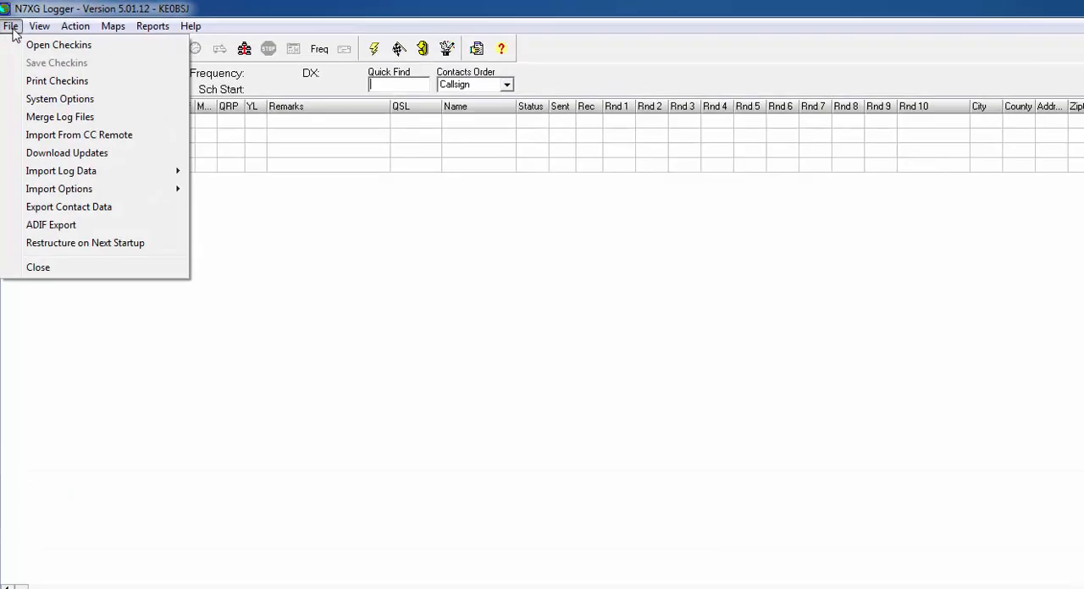
click(74, 227)
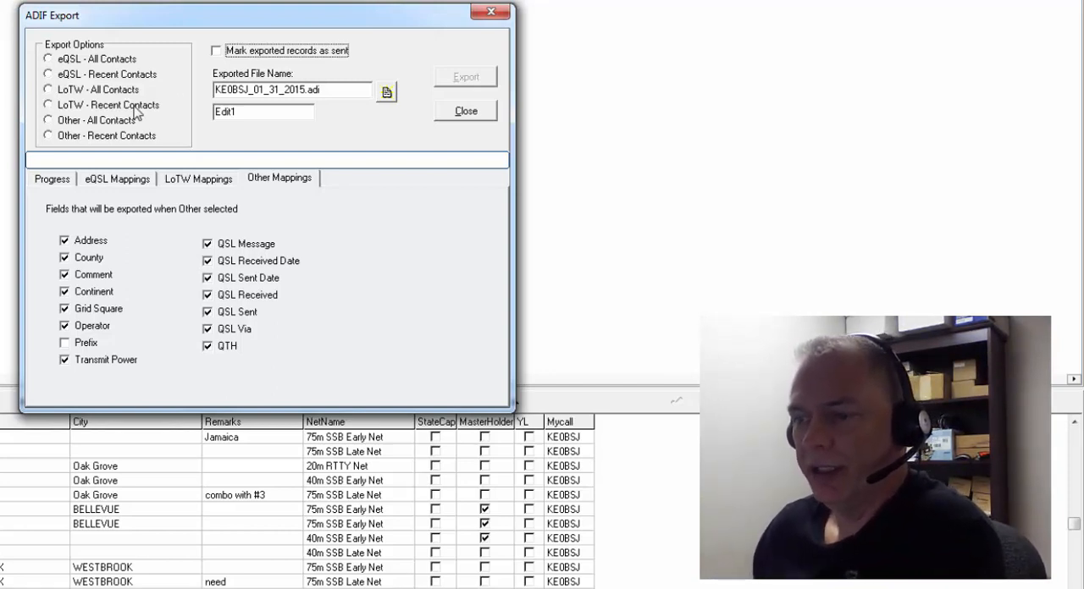
click(466, 111)
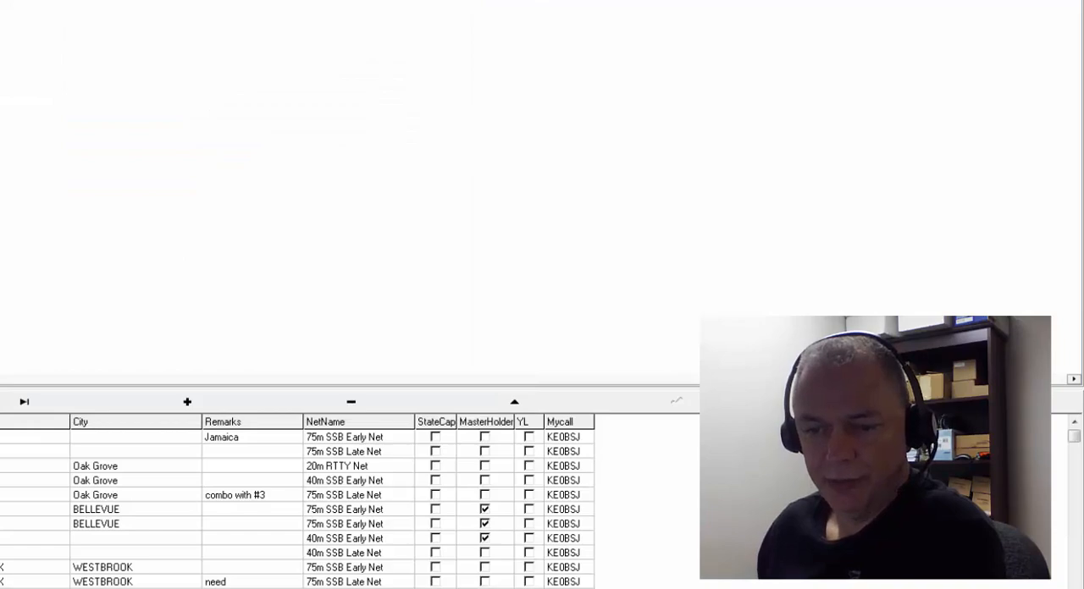
Step: Examine the QSL/Verification sent dates of the logged contact with the remark "combo with #3", and close the record
double_click(10, 495)
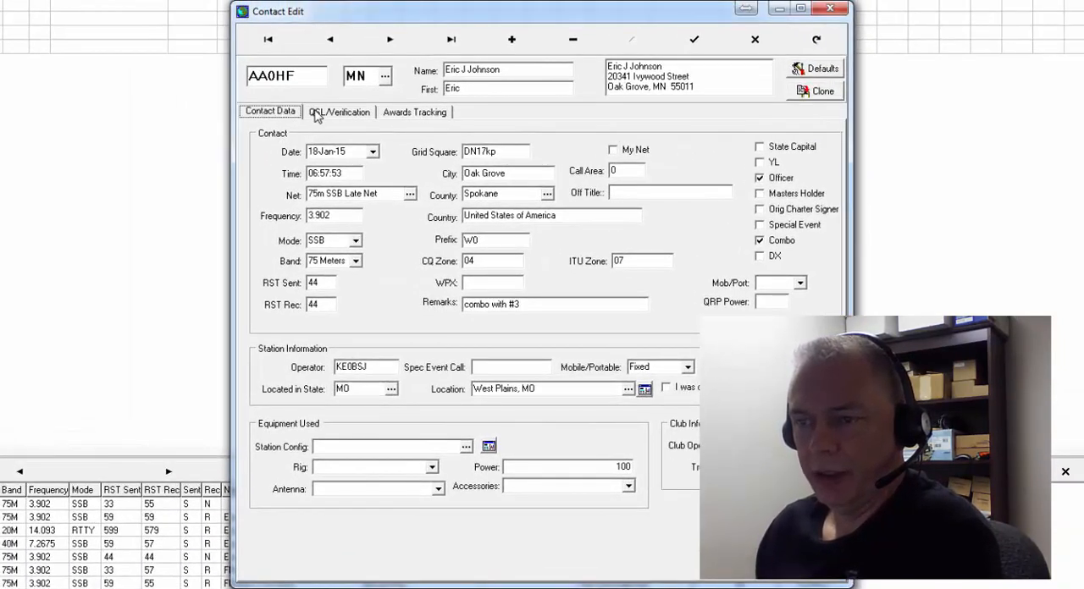
click(338, 120)
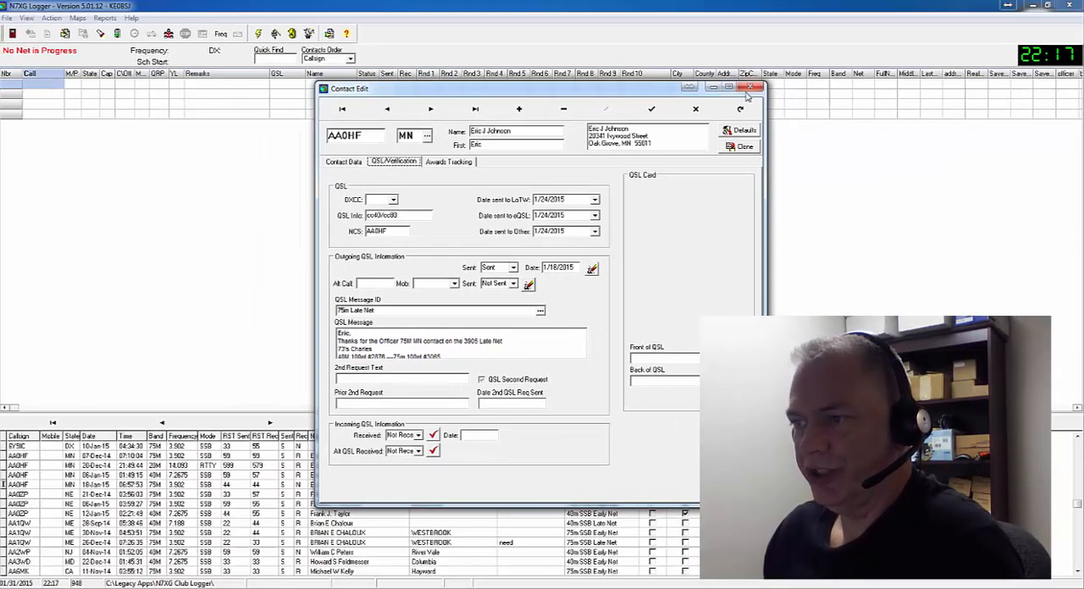
click(817, 21)
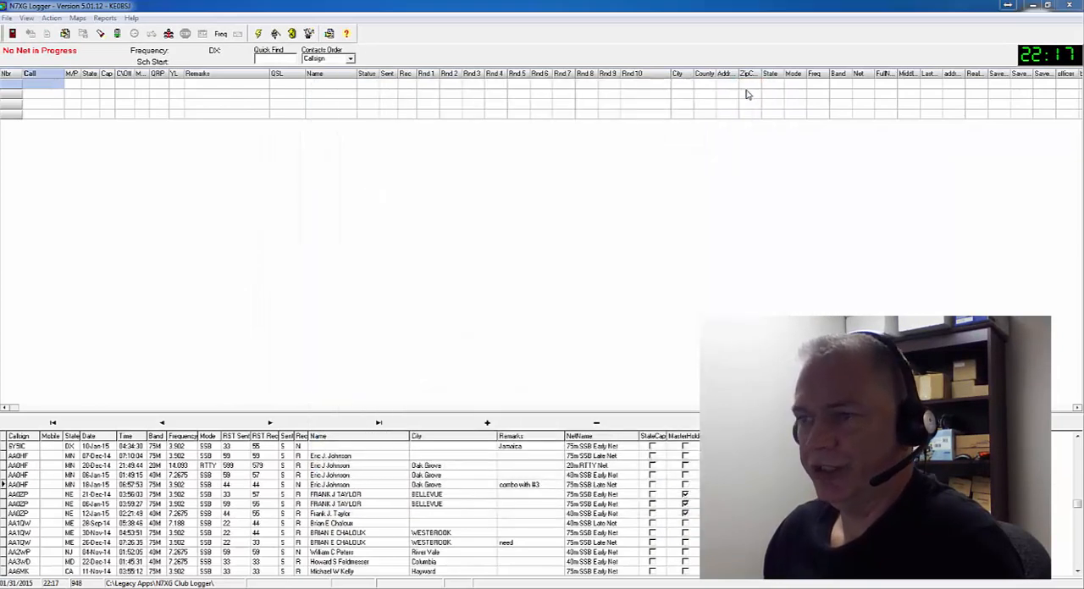
Step: Set up an ADIF export of Other - Recent Contacts with exported records marked as sent
click(9, 18)
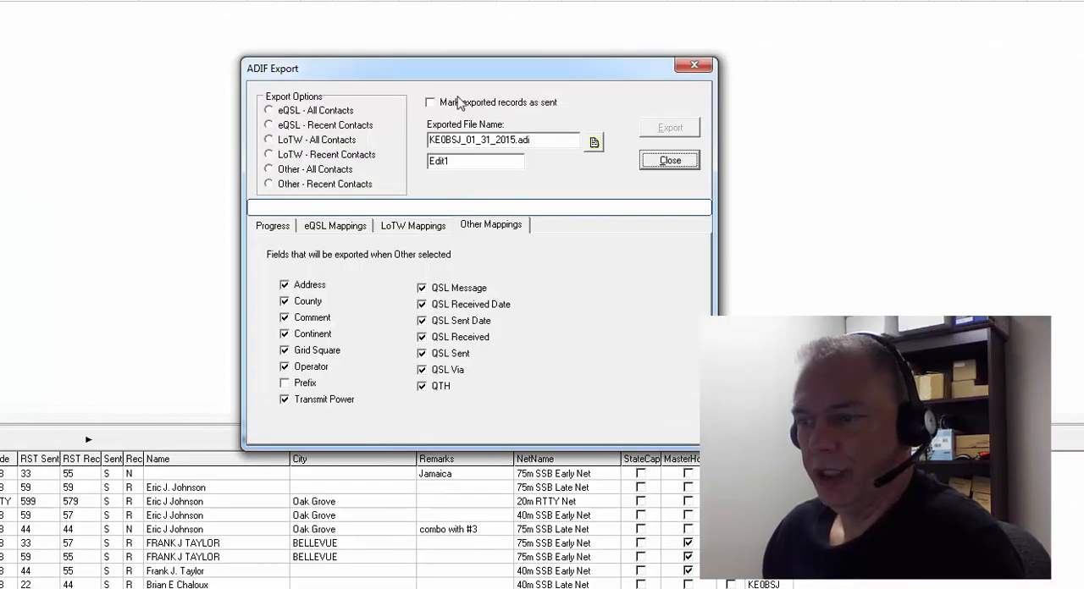
click(431, 104)
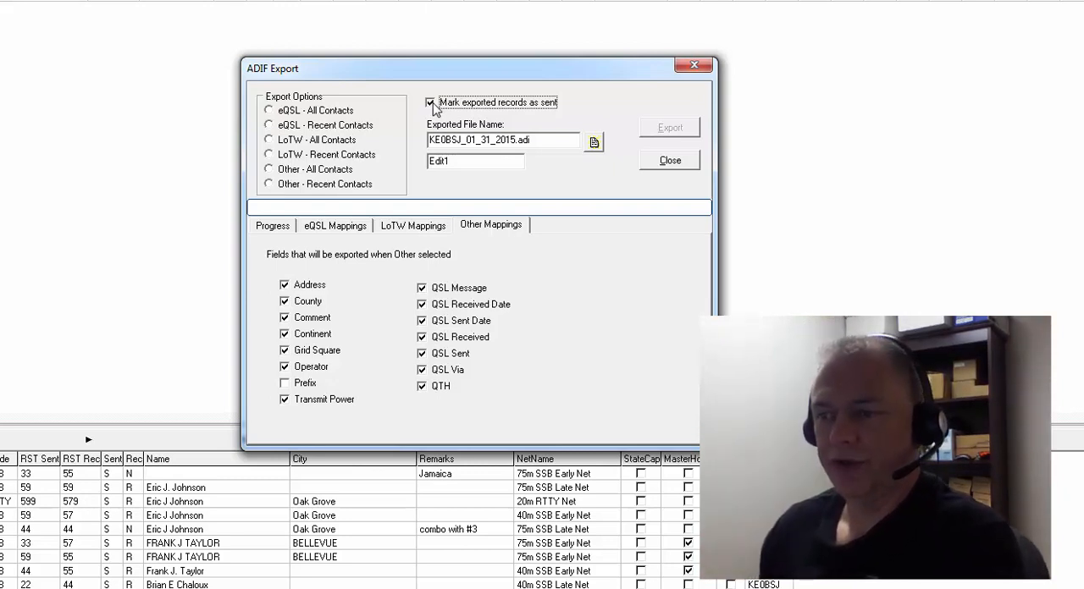
click(431, 103)
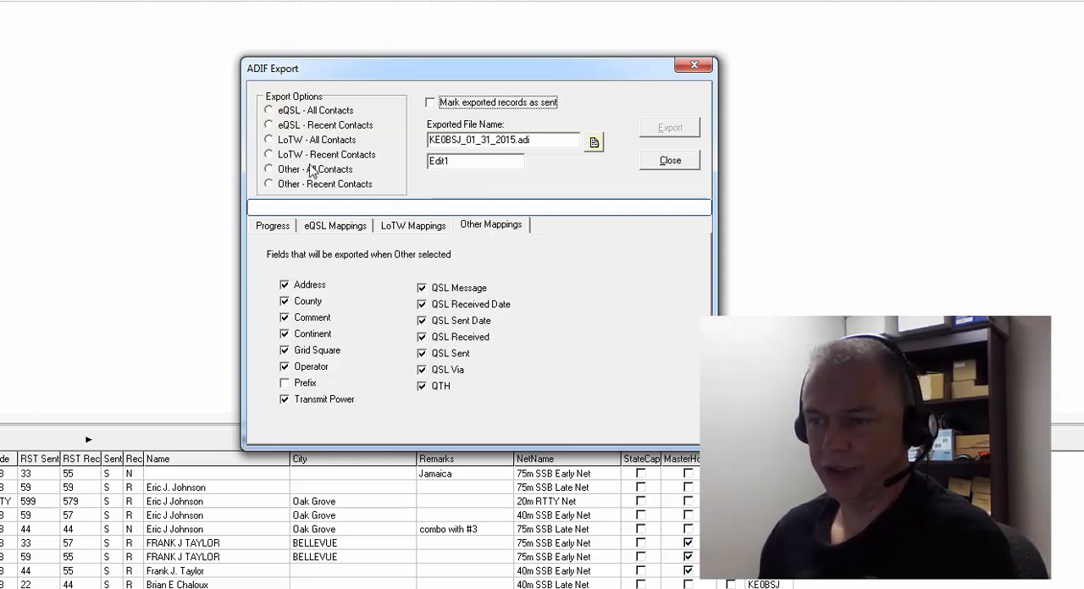
click(270, 184)
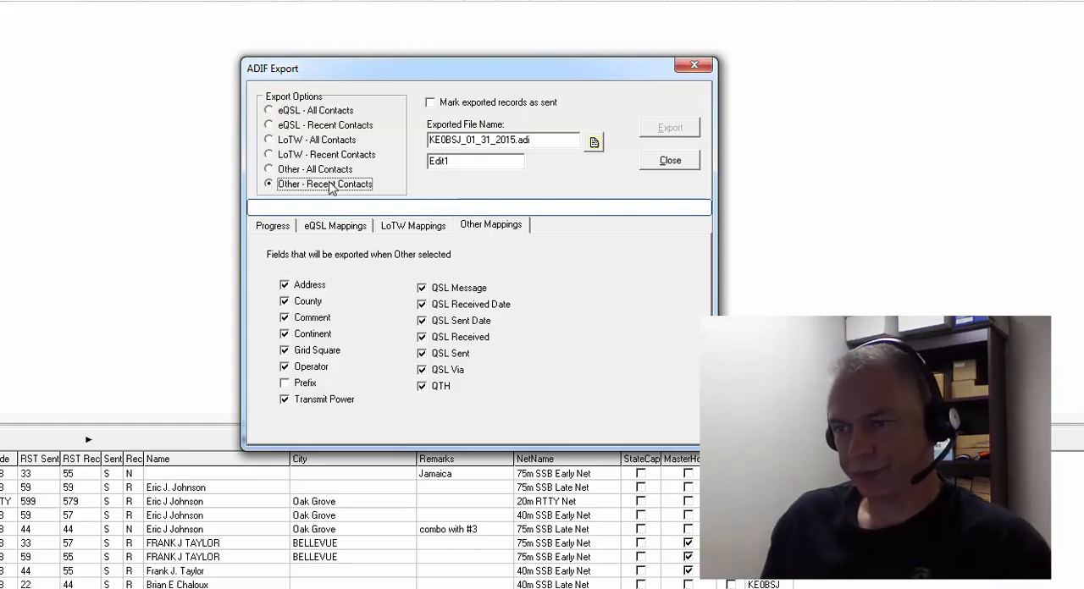
click(431, 103)
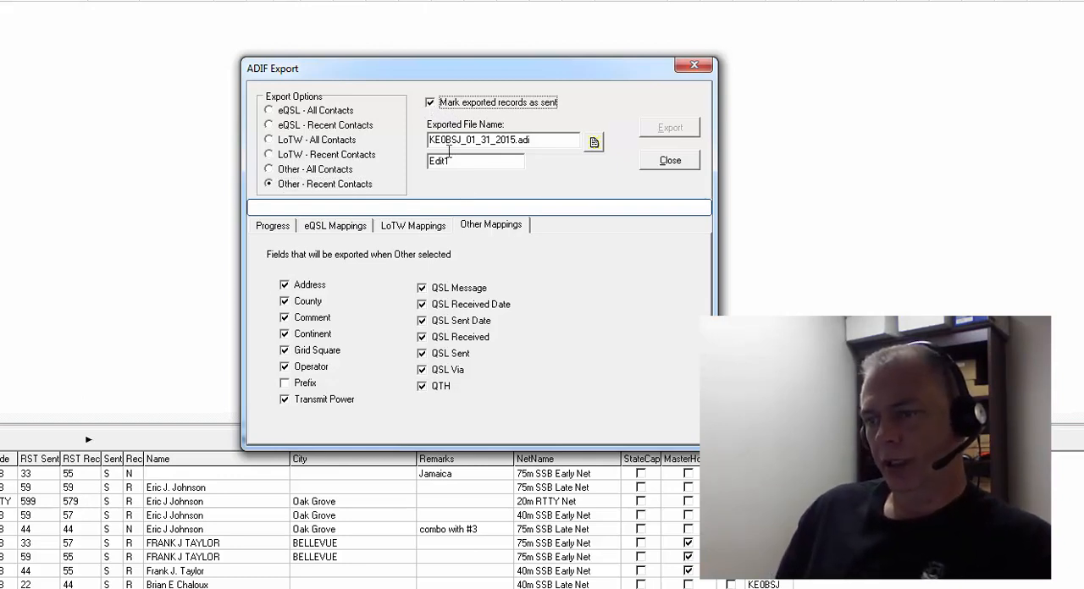
Step: Browse for the export file's location and open the Dropbox folder inside the user's home folder
click(594, 143)
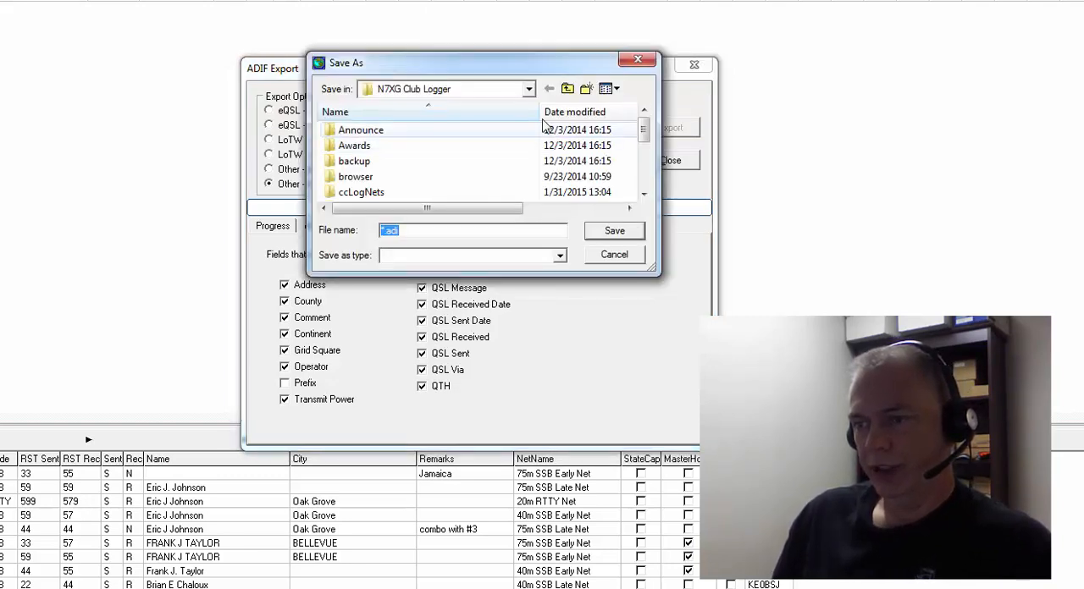
click(529, 90)
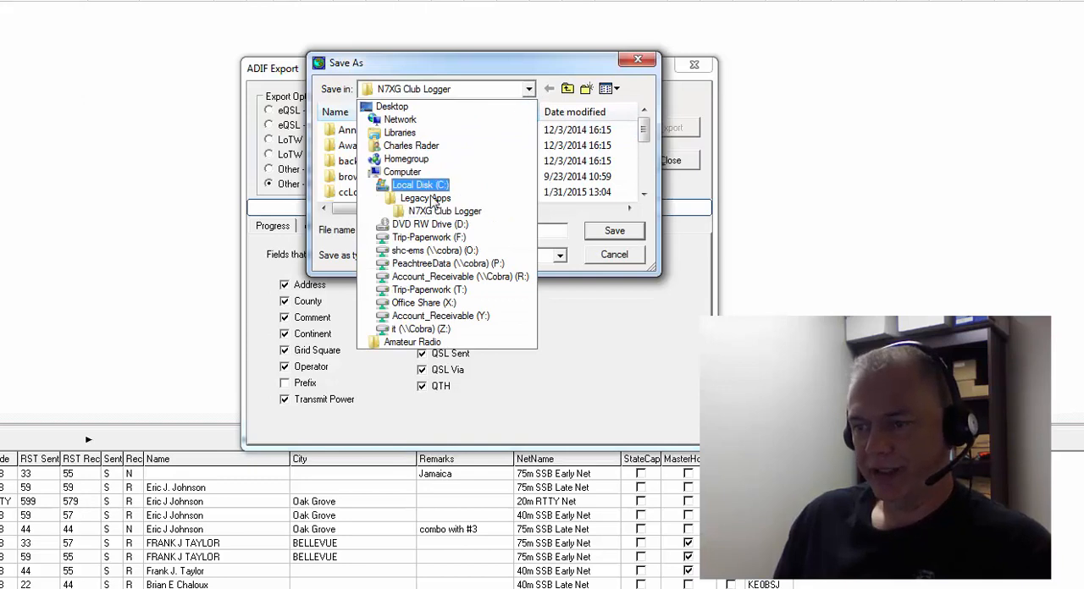
click(420, 184)
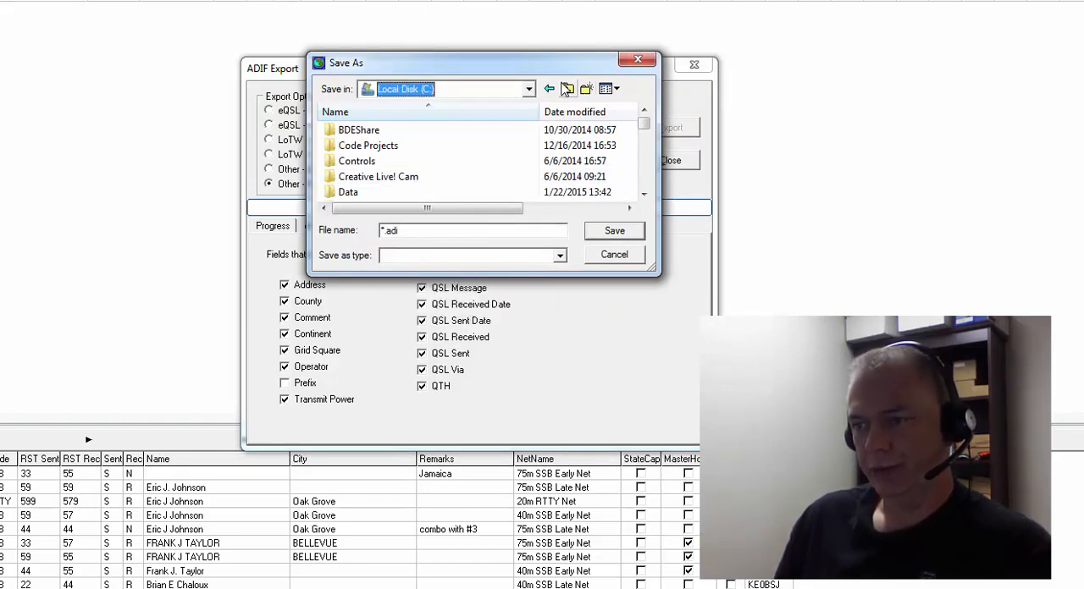
click(525, 89)
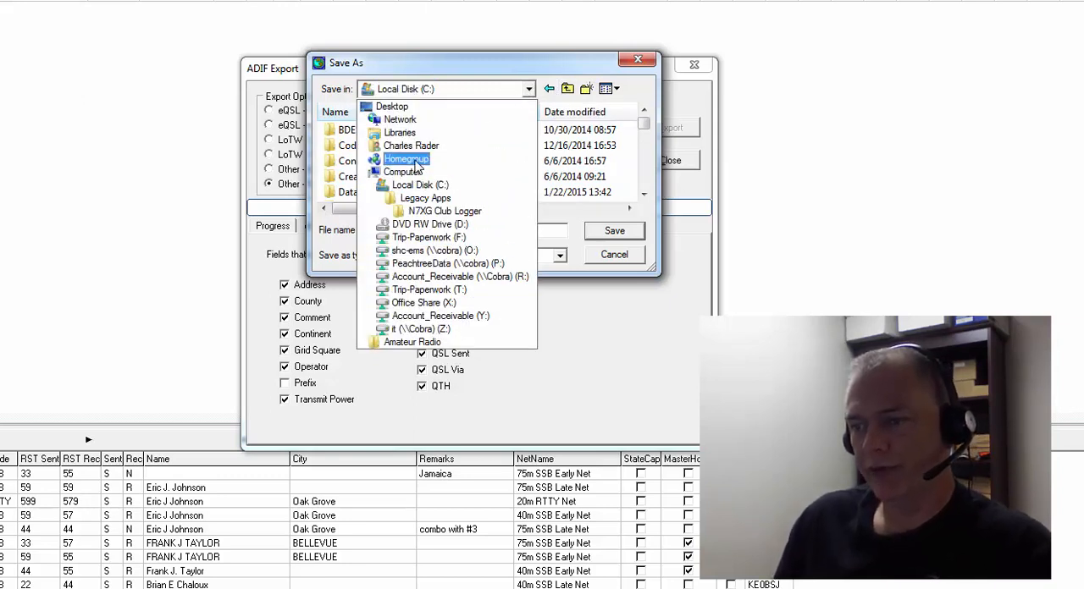
click(412, 145)
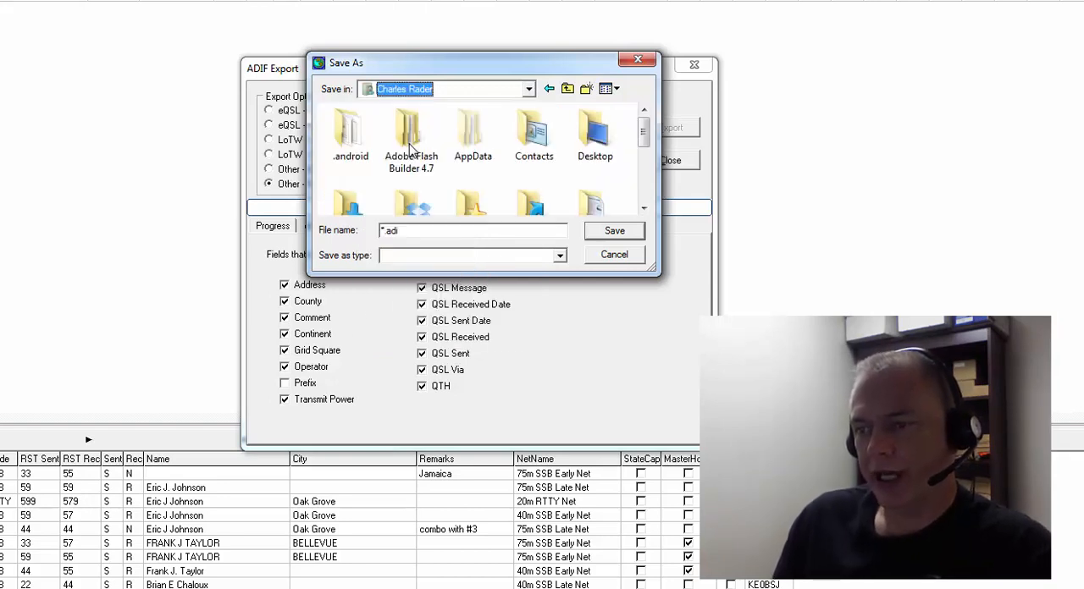
scroll(424, 149, down, 1)
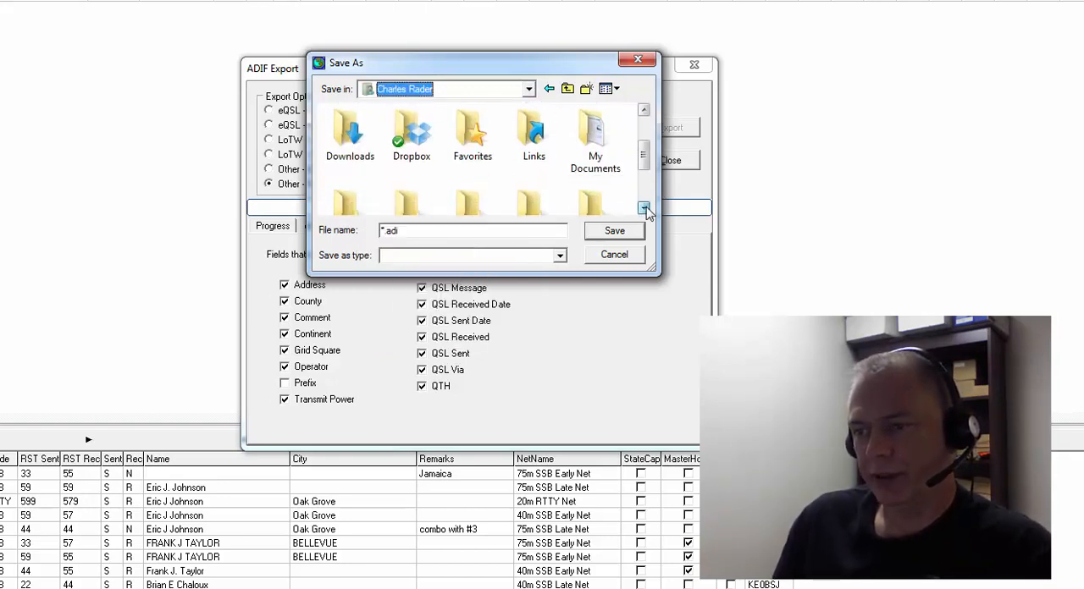
double_click(413, 137)
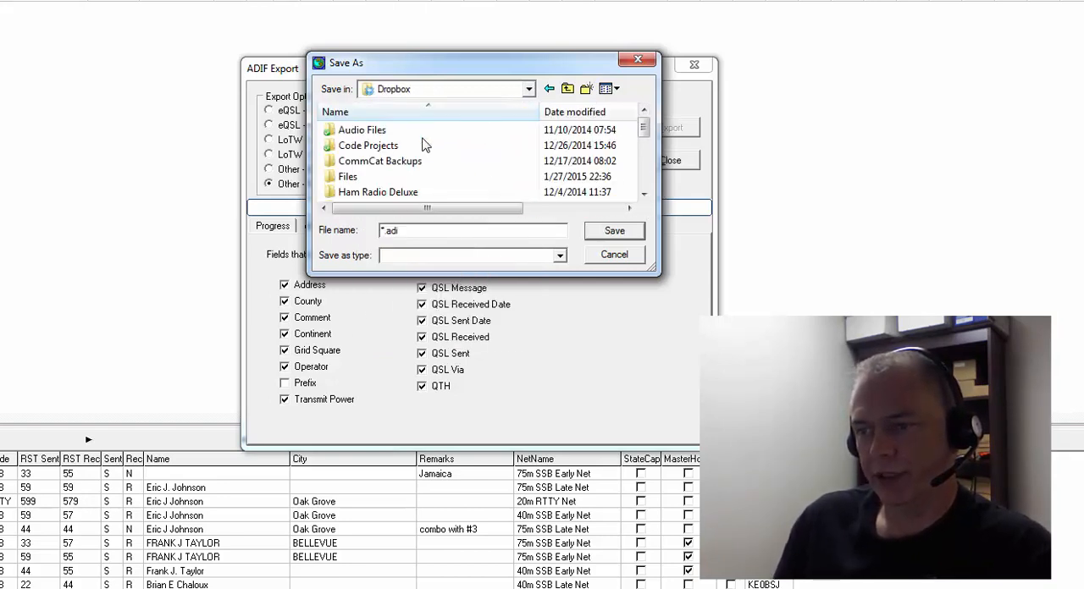
Step: Open the Exports folder within N7XG Logger Backups in Dropbox as the save location
click(644, 194)
click(644, 194)
click(643, 194)
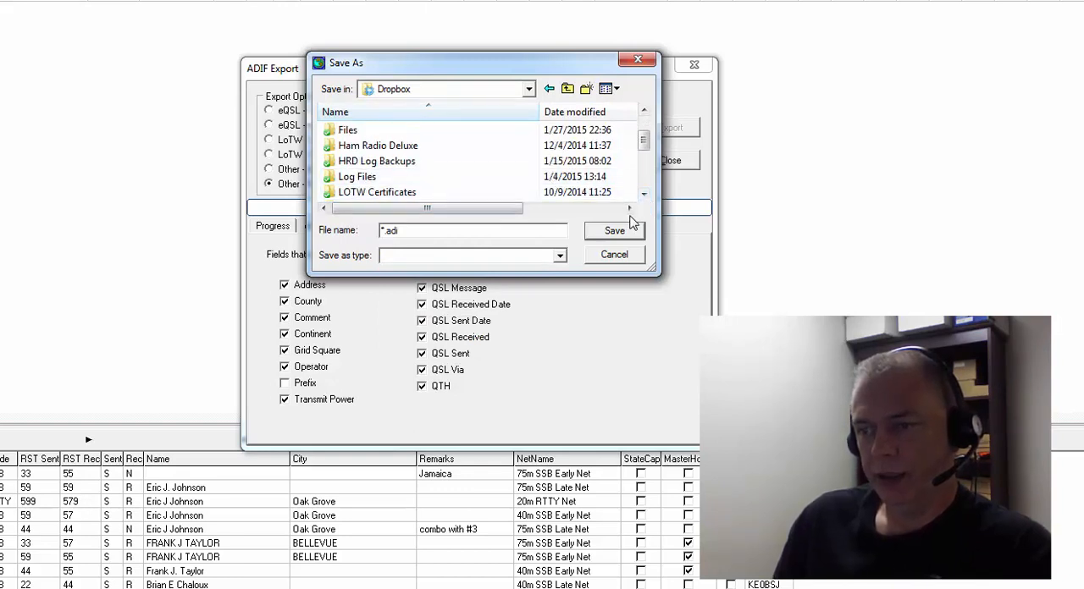
click(644, 194)
click(643, 194)
click(644, 194)
click(644, 194)
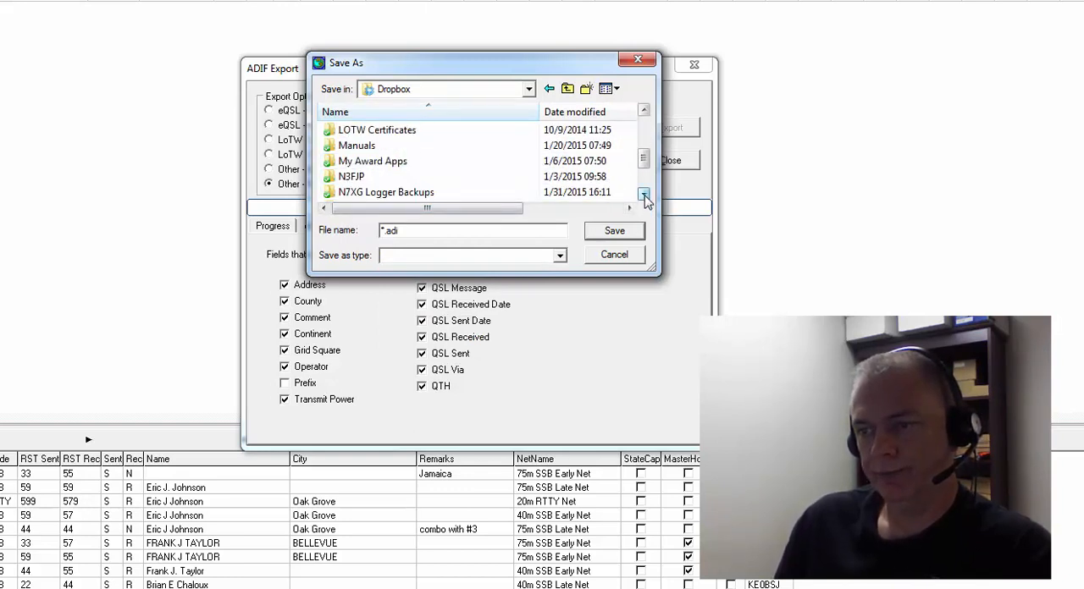
click(643, 194)
click(643, 194)
click(358, 163)
double_click(394, 163)
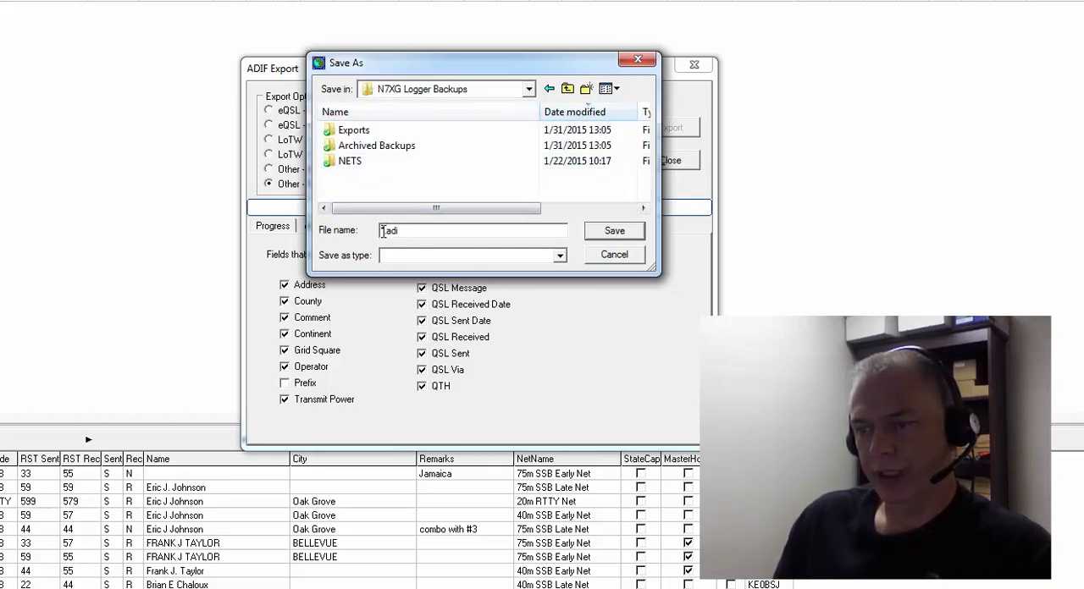
click(356, 133)
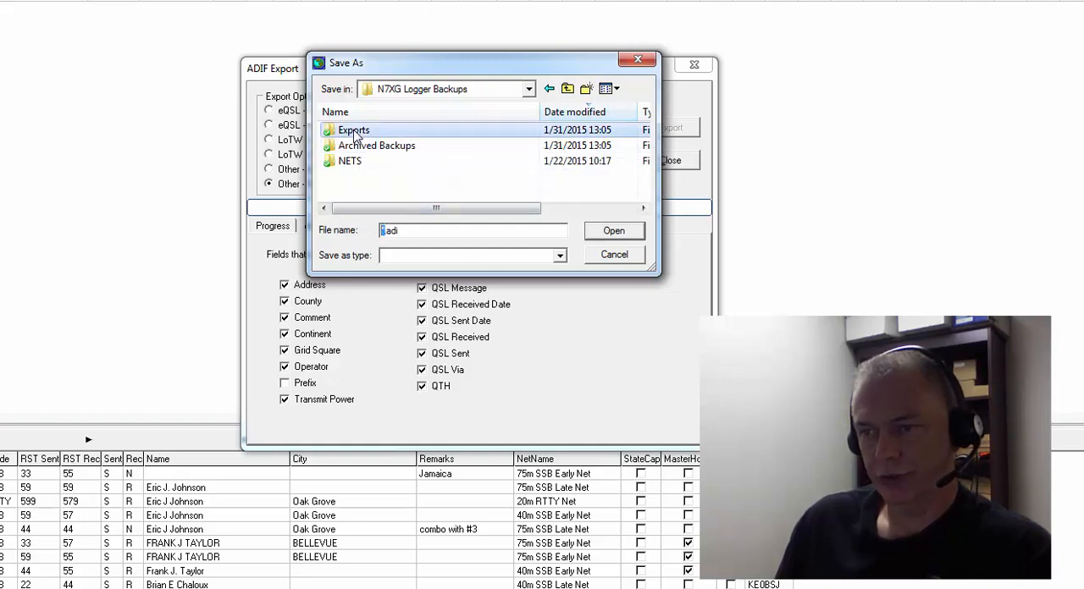
double_click(354, 132)
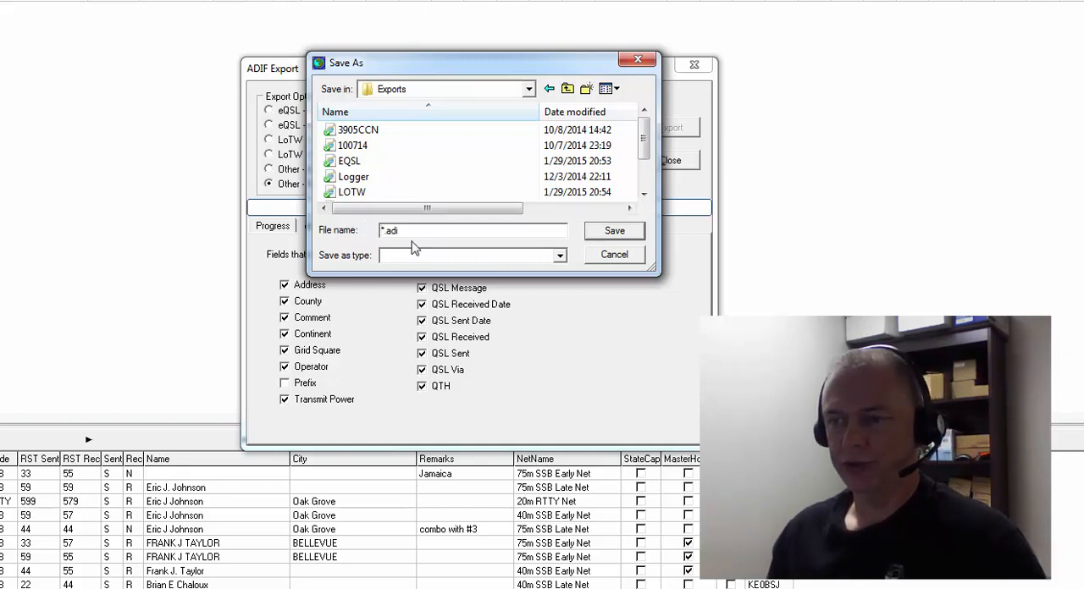
Step: Choose OTHER.adi in the Exports folder as the export file and allow it to be replaced
click(644, 195)
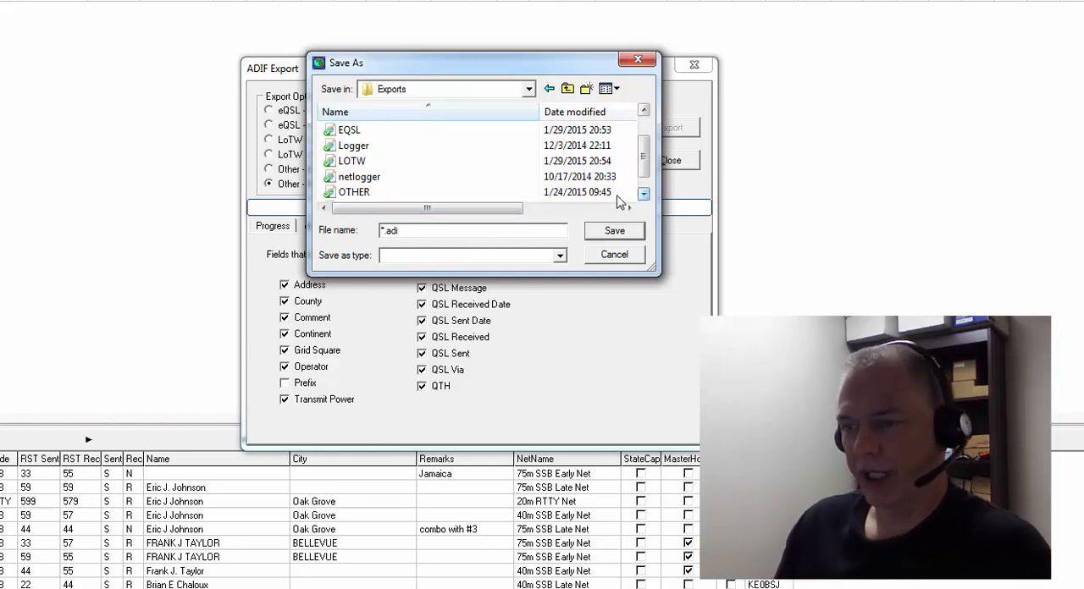
click(355, 192)
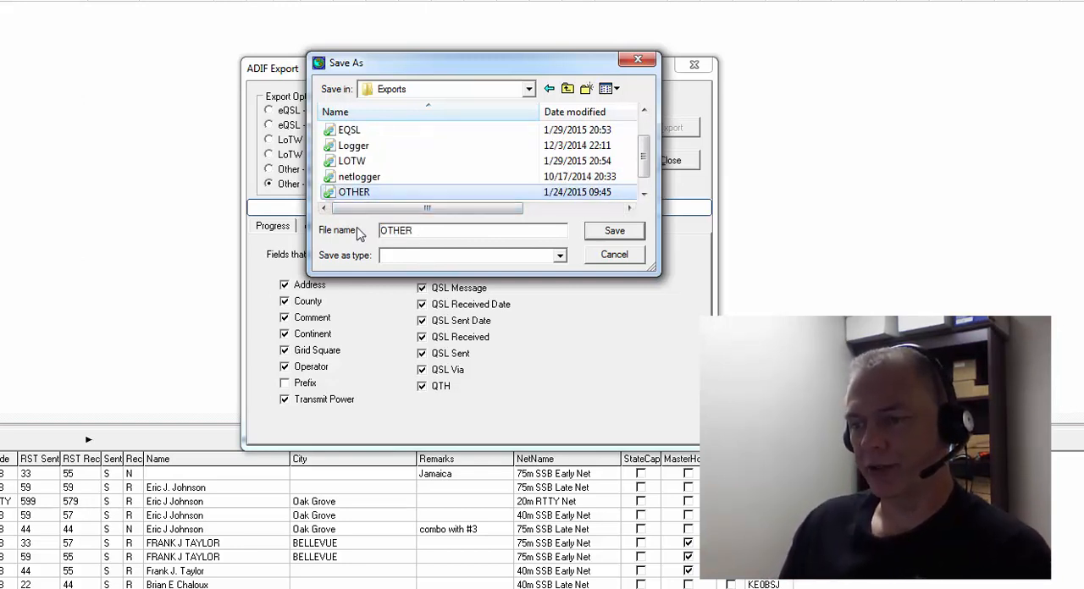
click(609, 232)
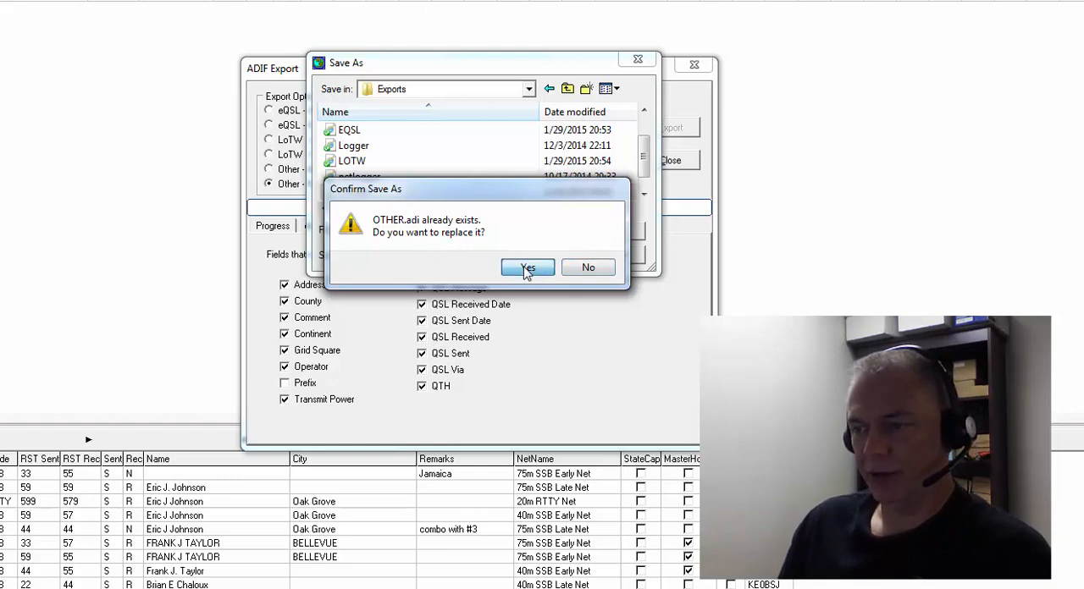
click(527, 269)
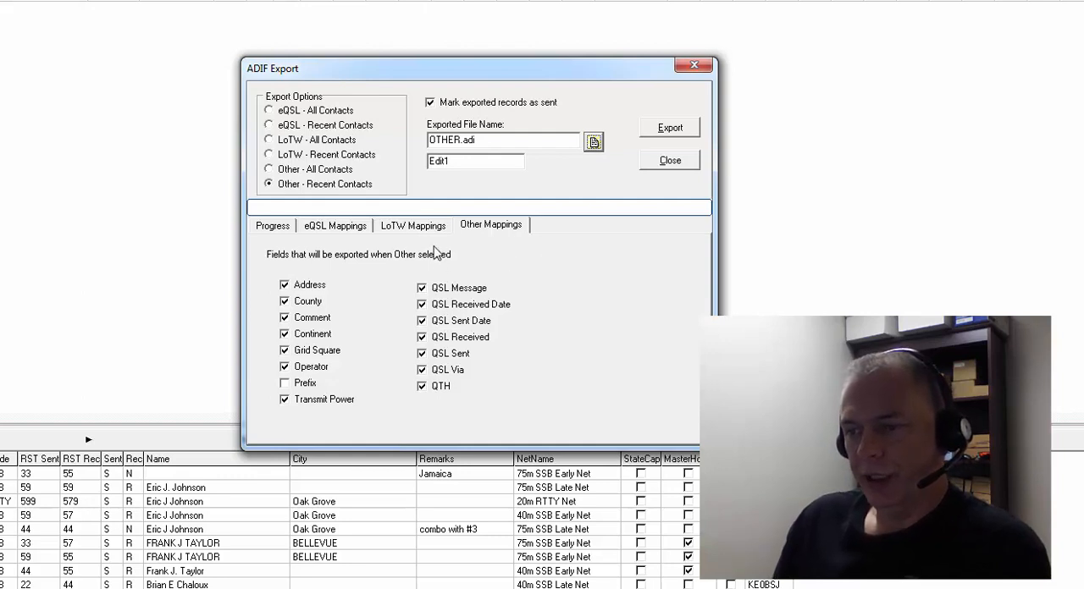
Step: Include the Prefix field in both the LoTW and eQSL export mappings
click(274, 227)
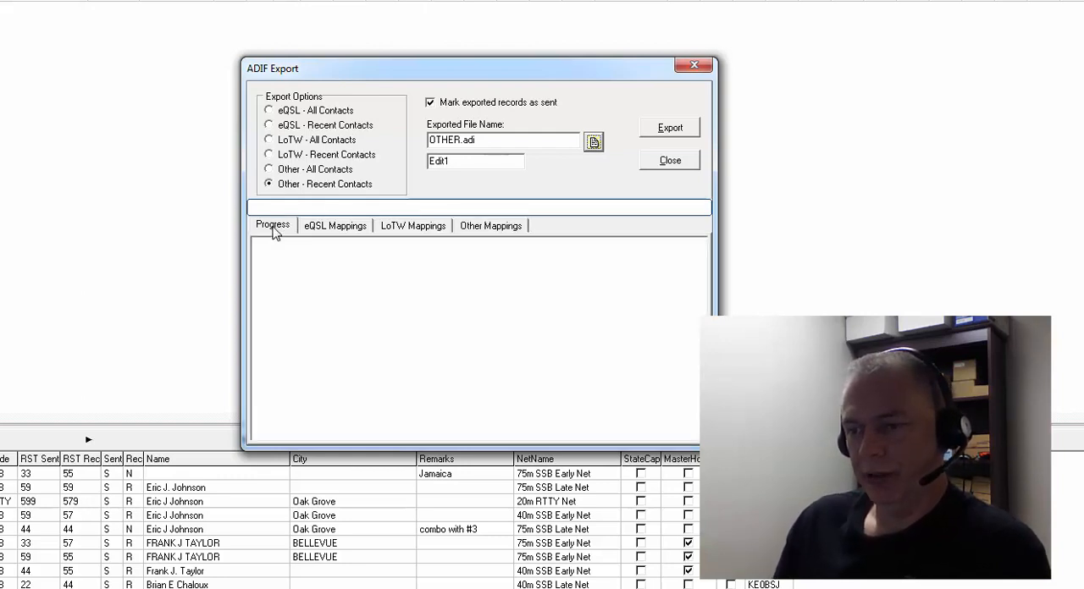
click(317, 228)
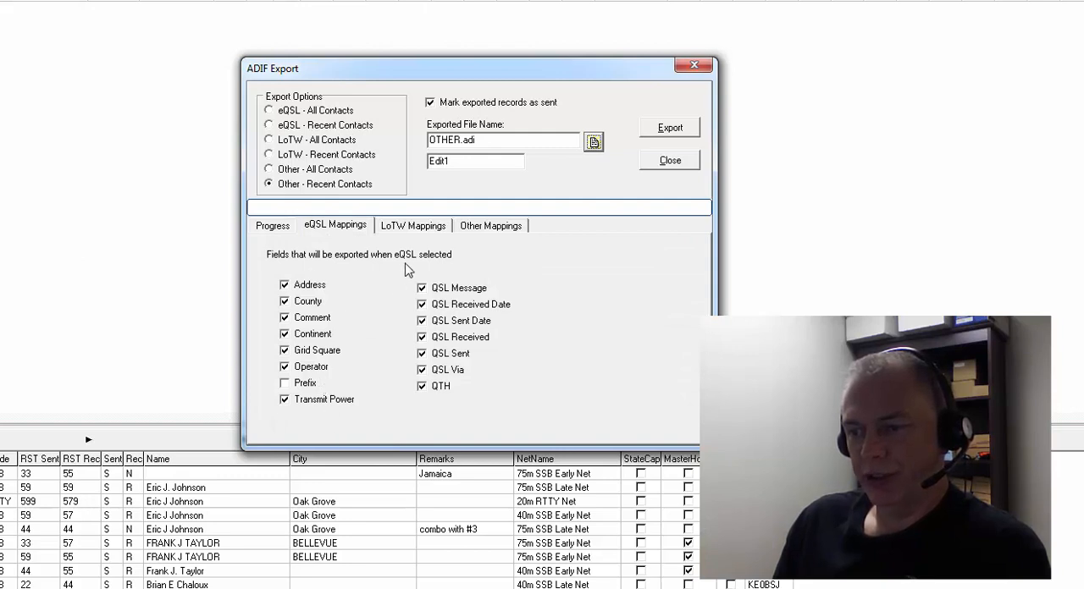
click(397, 226)
click(291, 384)
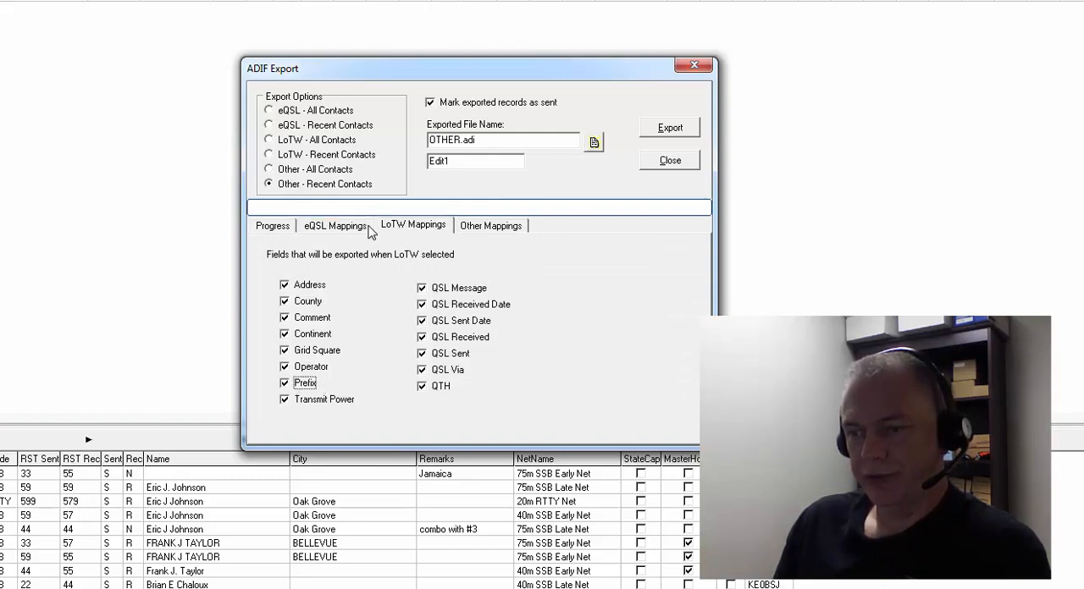
click(364, 228)
click(285, 383)
Step: Include the Prefix field in the Other mappings and export the recent contacts to OTHER.adi
click(486, 227)
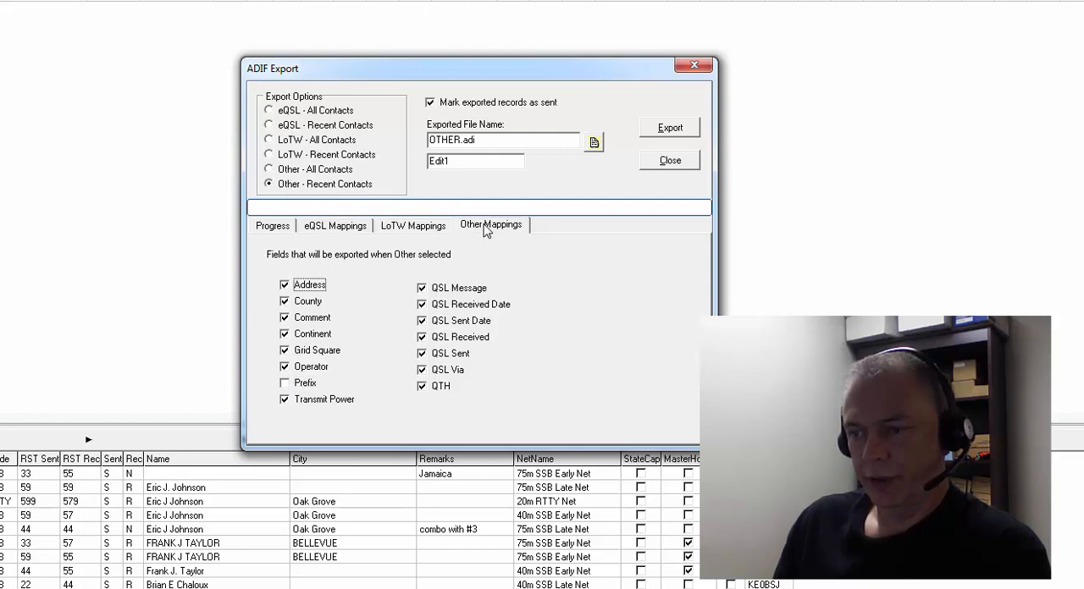
click(285, 383)
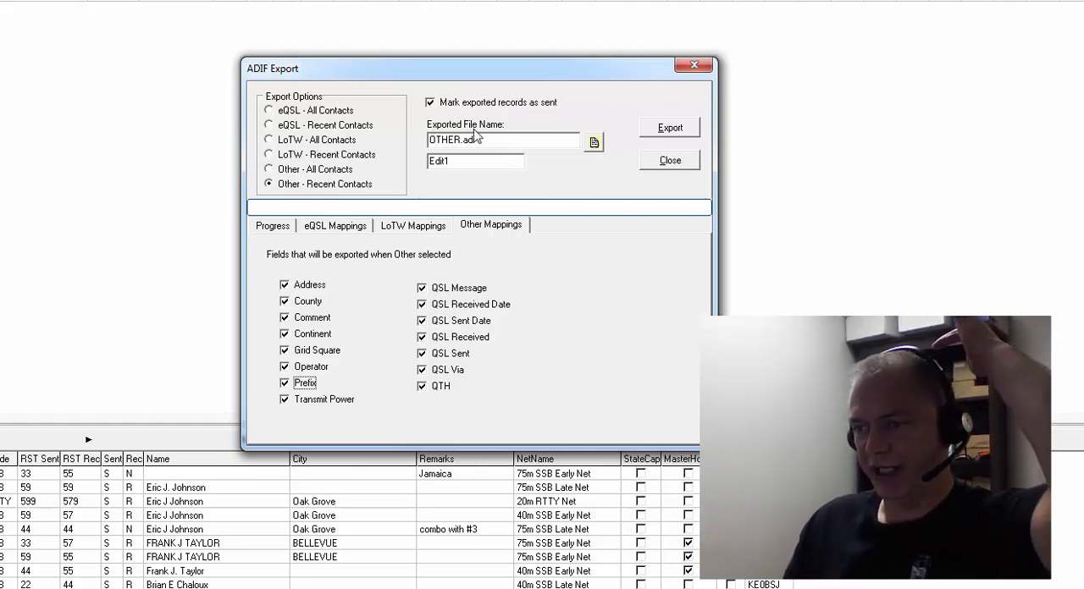
click(669, 133)
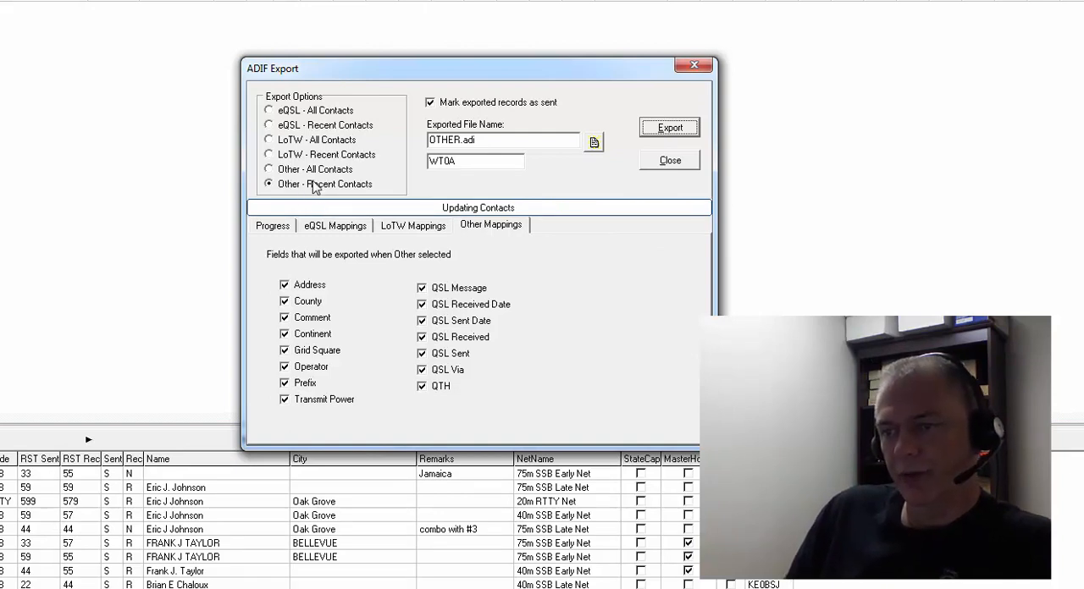
Step: Export the recent eQSL contacts to EQSL.adi in the Exports folder, replacing the existing file
click(269, 126)
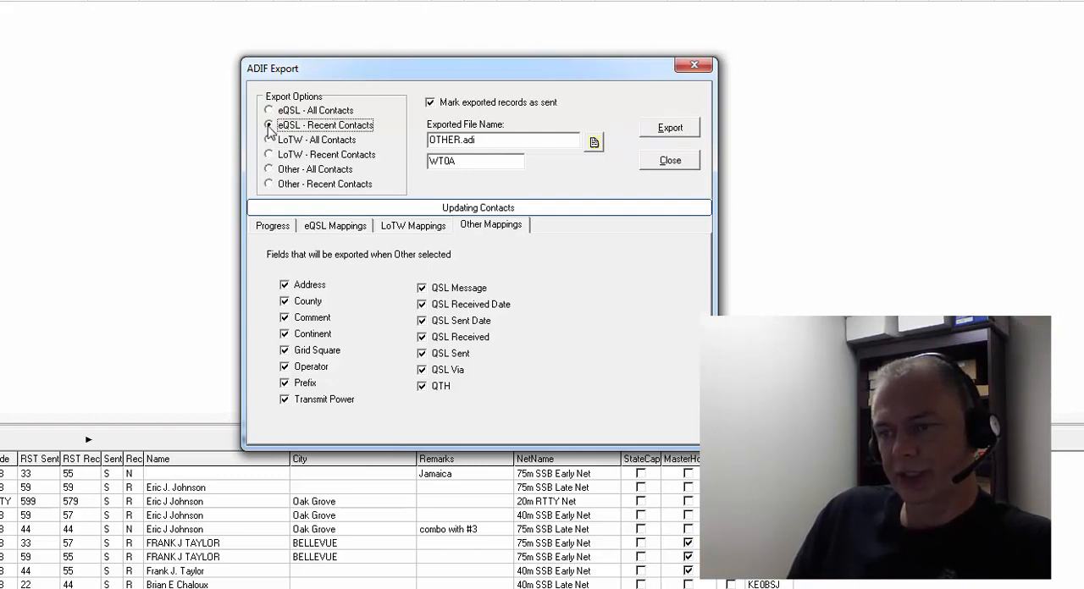
click(596, 141)
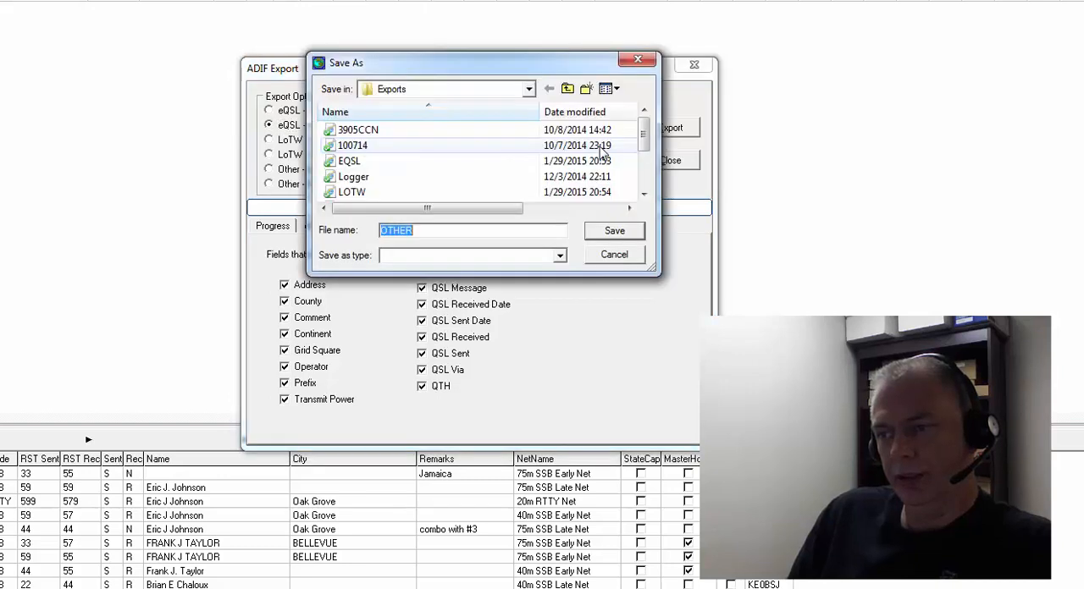
click(353, 163)
double_click(353, 163)
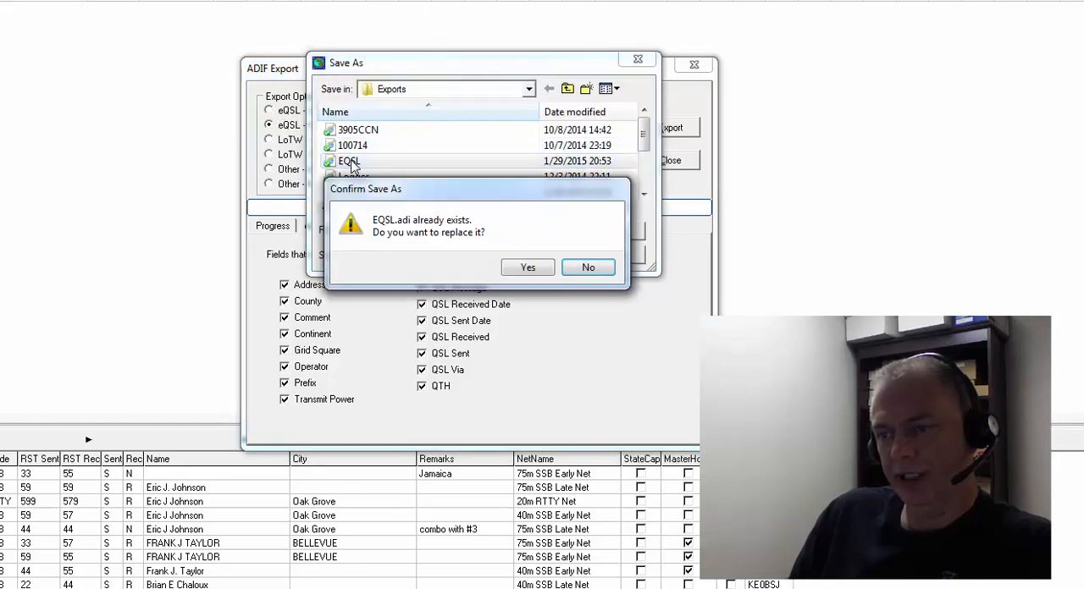
click(529, 267)
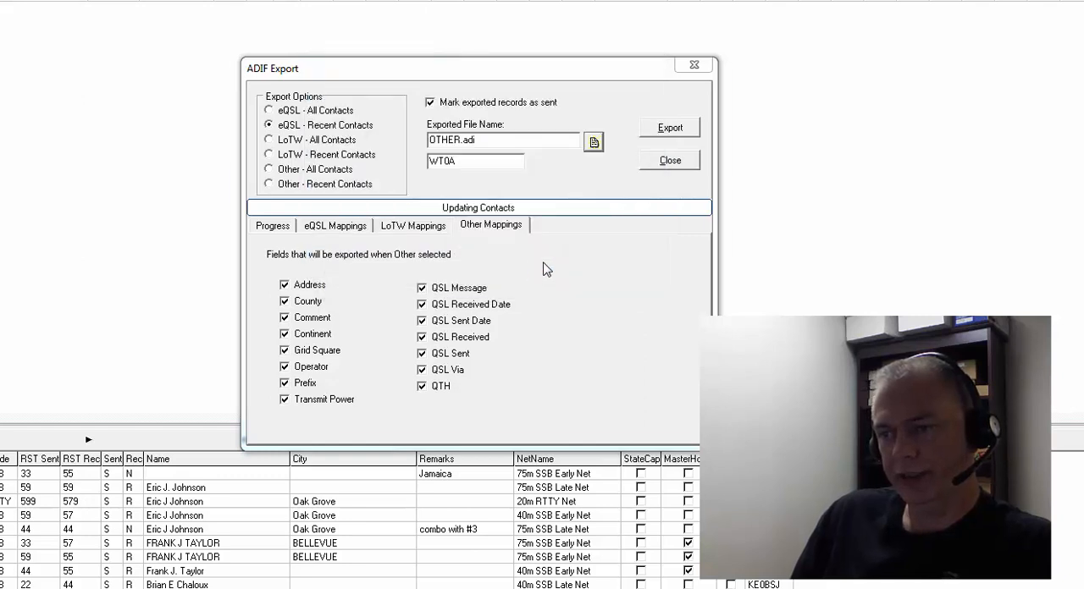
click(670, 129)
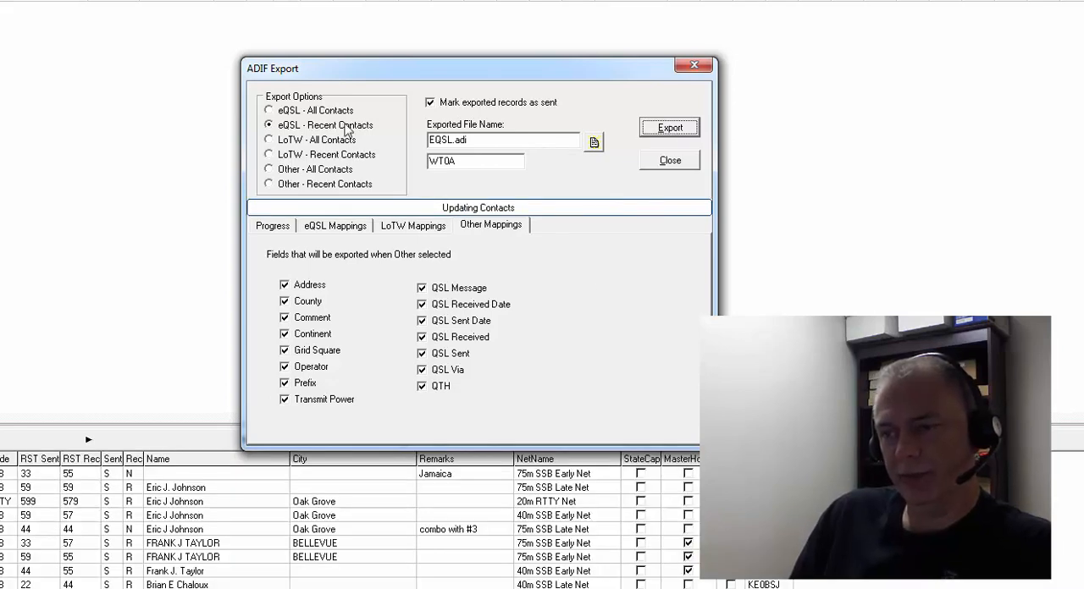
Step: Export the recent LoTW contacts to LOTW.adi in the Exports folder, replacing the existing file, and close the ADIF Export dialog
click(274, 157)
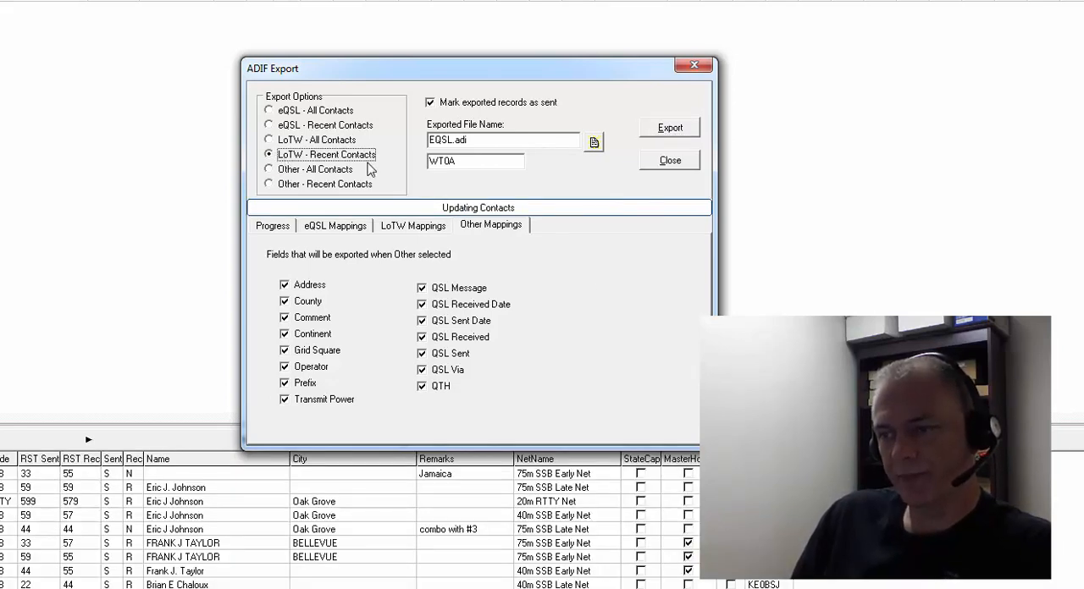
click(593, 144)
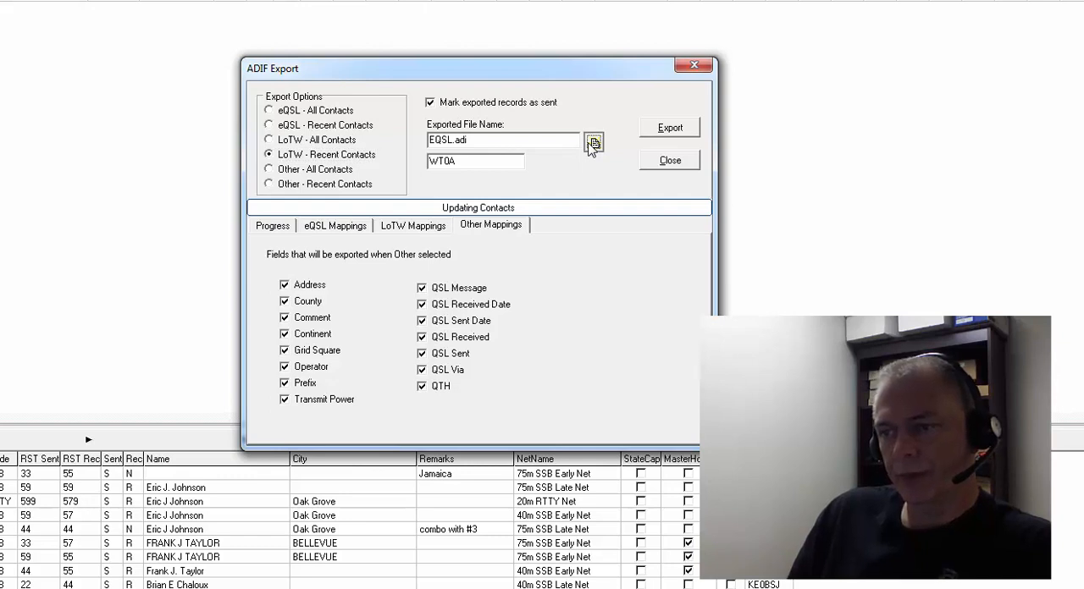
click(351, 193)
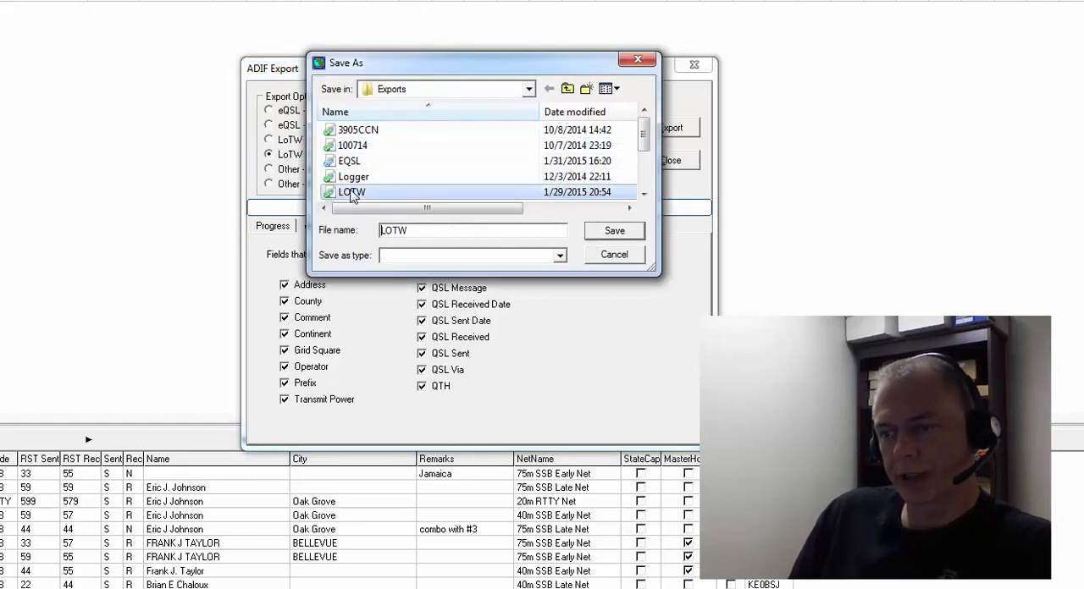
double_click(351, 193)
click(525, 269)
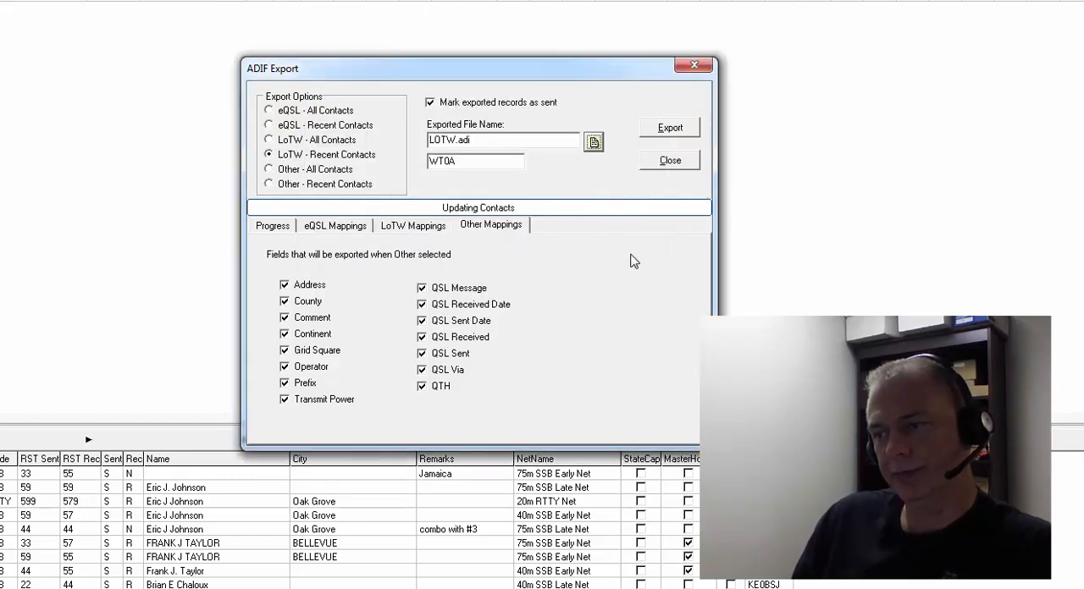
click(667, 132)
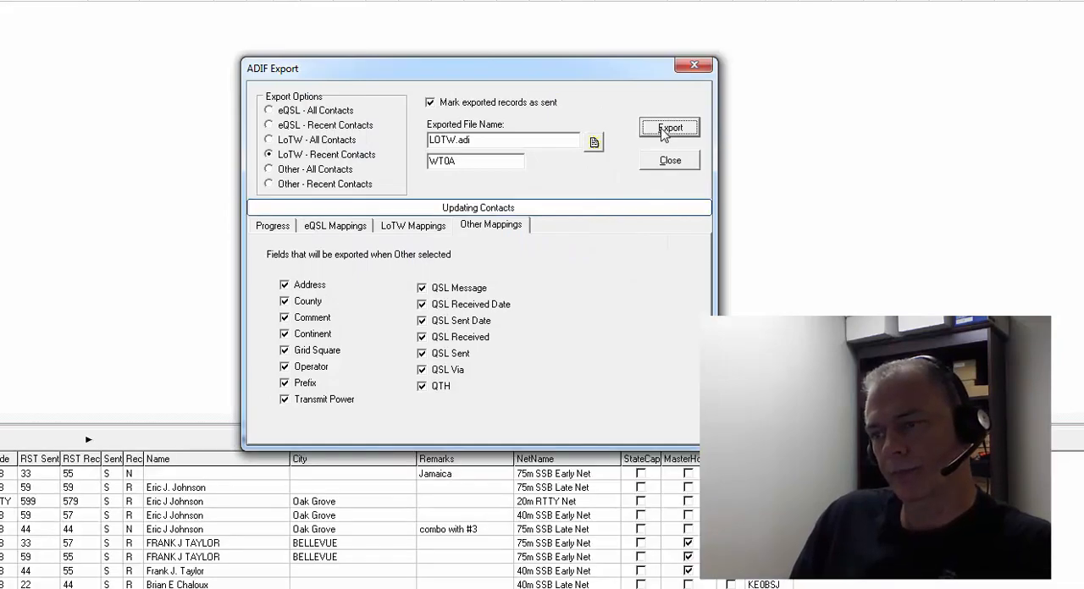
click(670, 160)
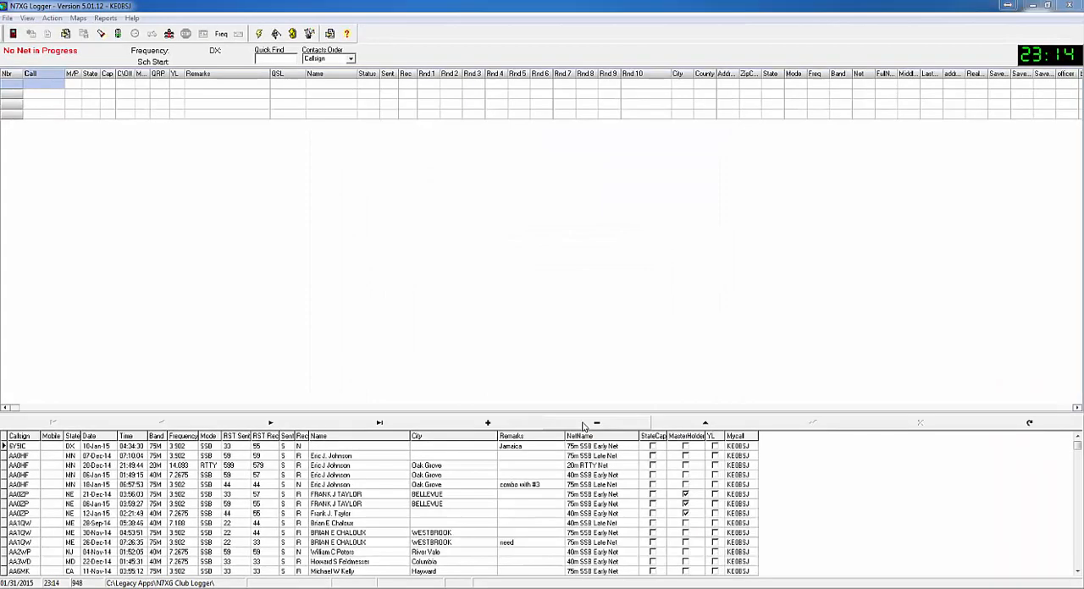
Step: Launch TQSL from the TrustedQSL program folder
click(12, 586)
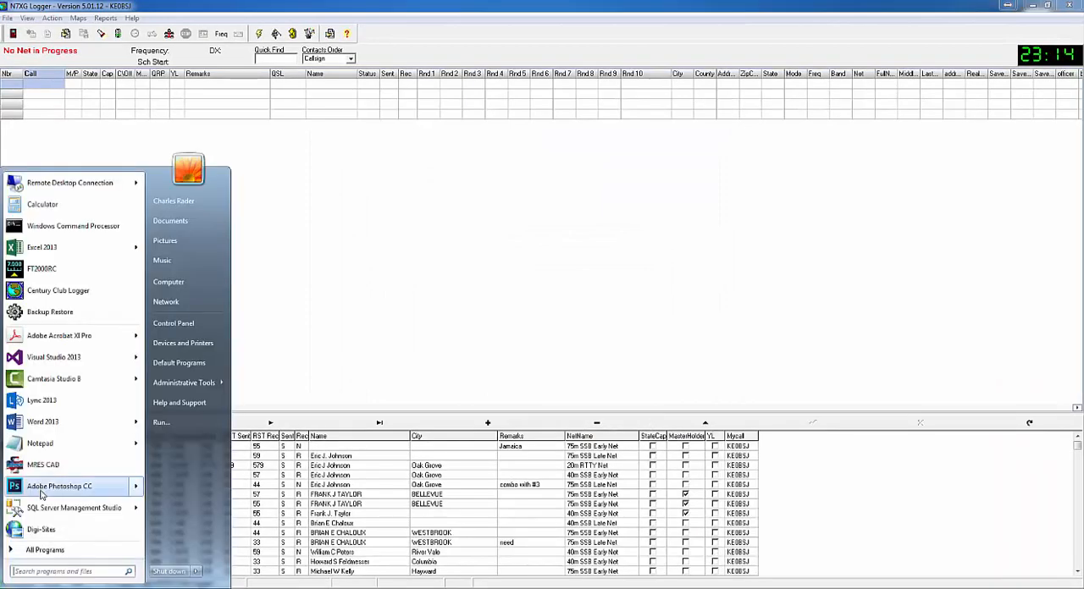
click(30, 550)
scroll(45, 476, down, 3)
scroll(45, 478, down, 1)
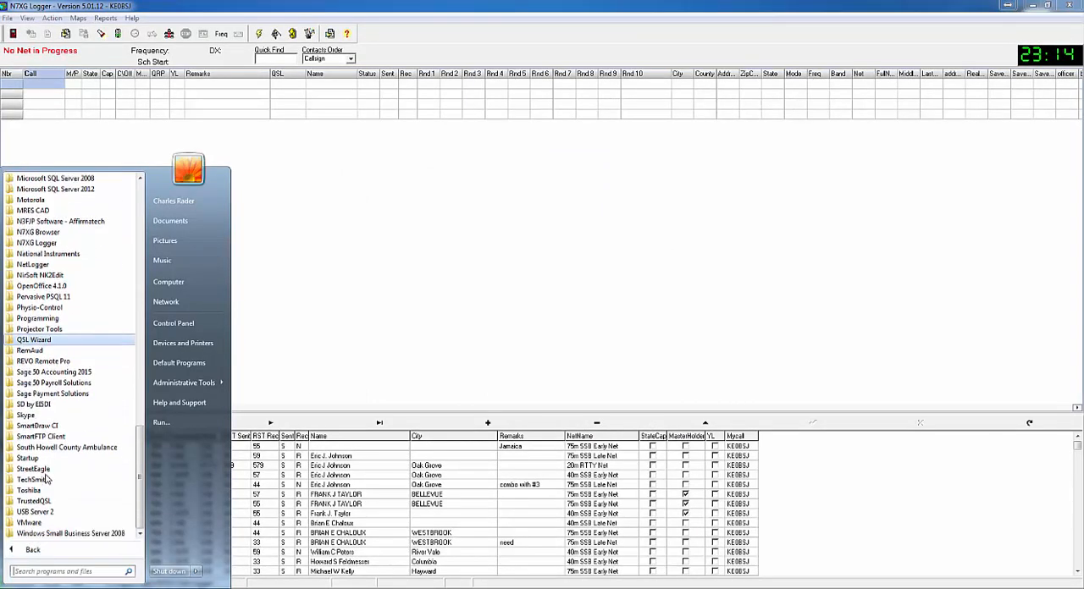
click(31, 502)
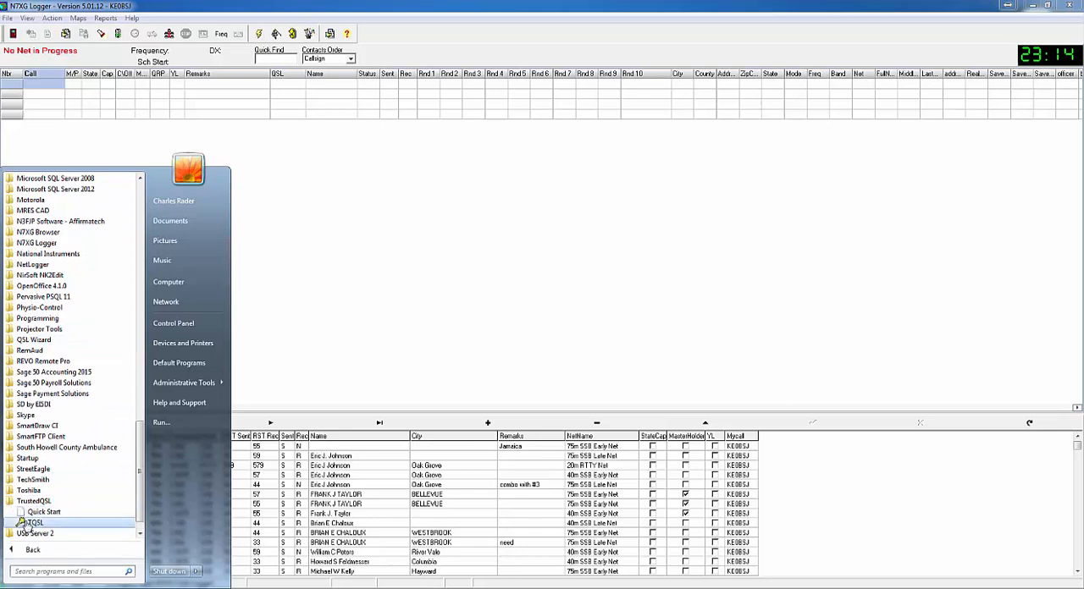
click(30, 522)
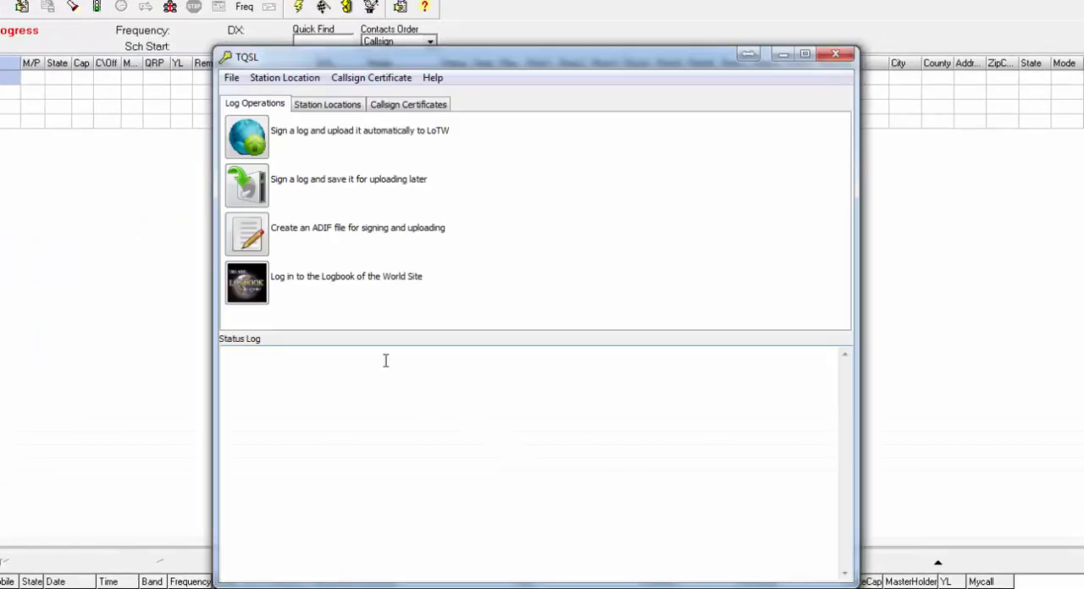
Step: Start signing a log for automatic upload to LoTW, choosing LoTW.adi from the N7XG Club Logger Exports folder
click(248, 139)
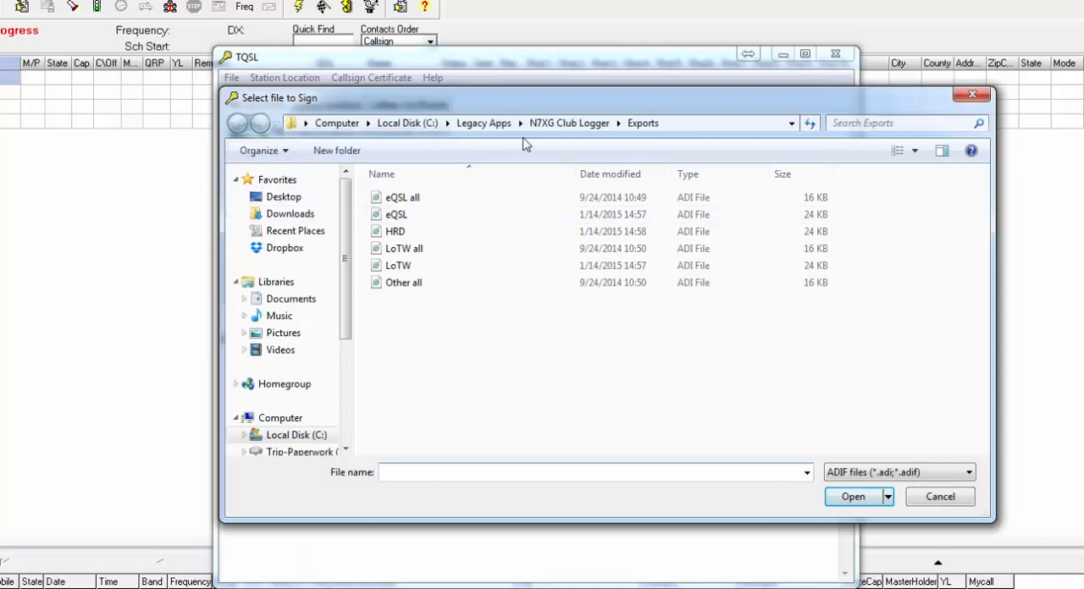
click(386, 268)
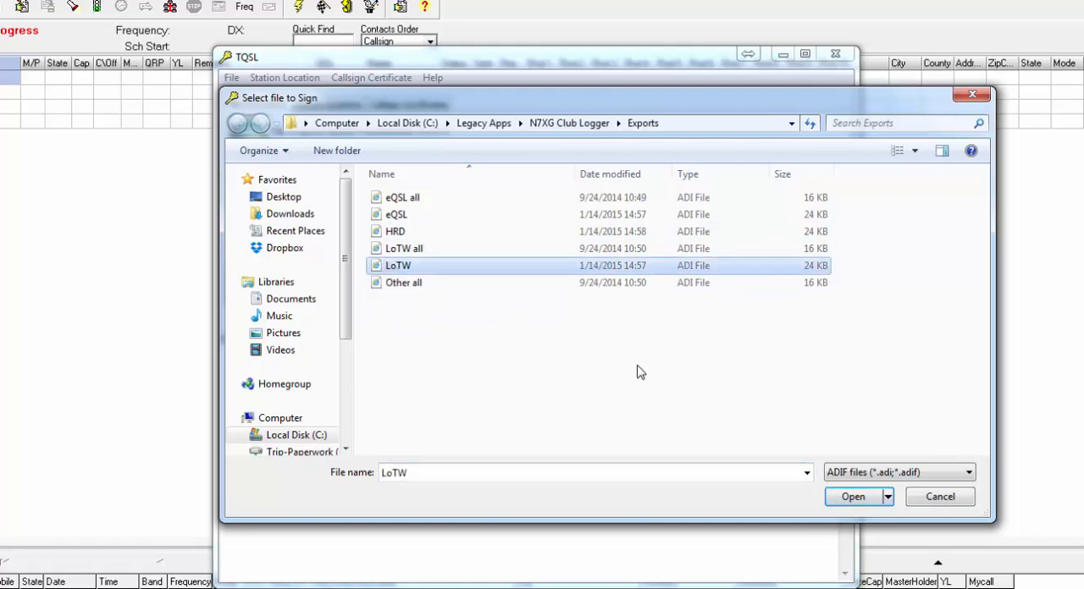
click(848, 498)
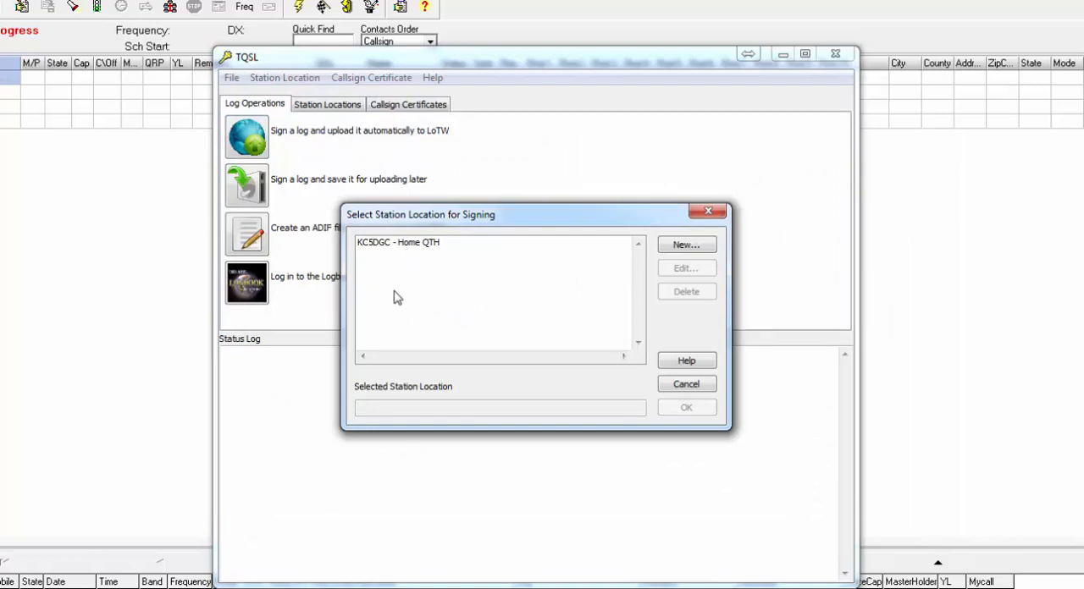
Step: Sign with the Home QTH station location, confirm the signing details and leave both QSO date range fields blank
click(396, 246)
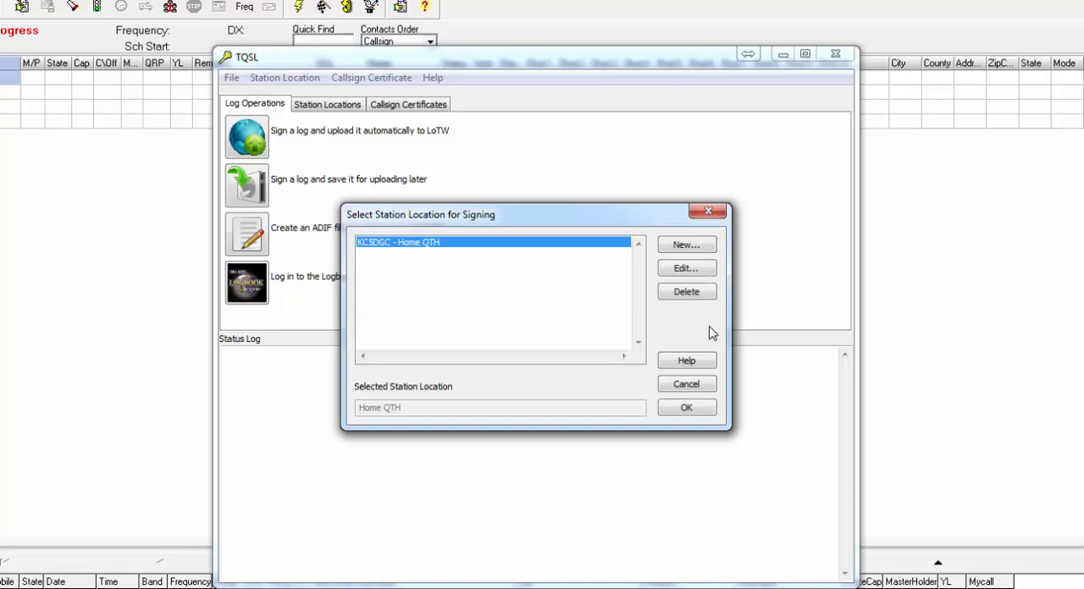
click(685, 409)
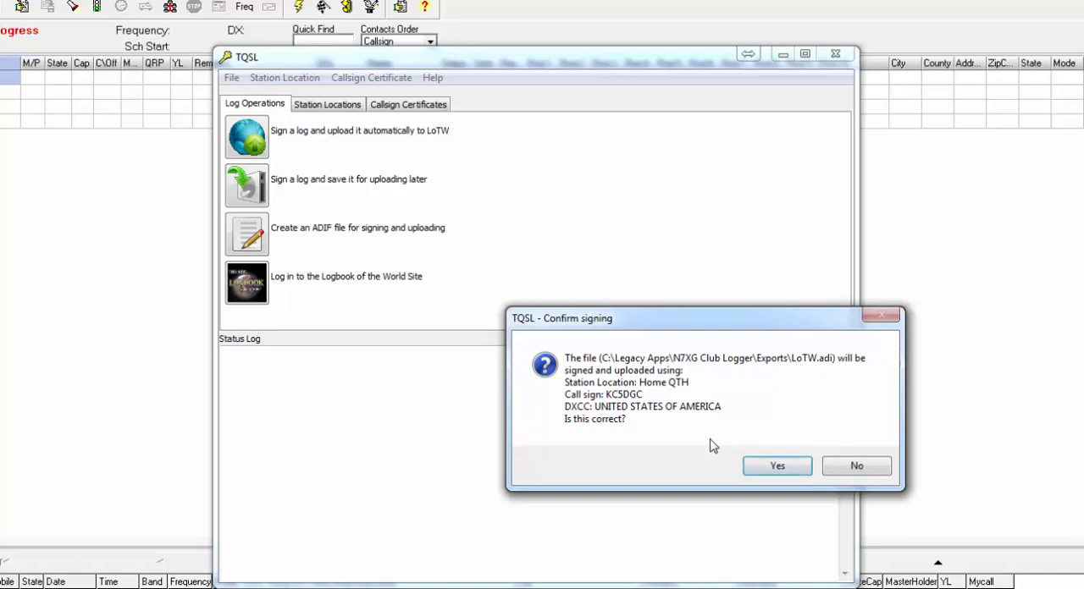
click(779, 470)
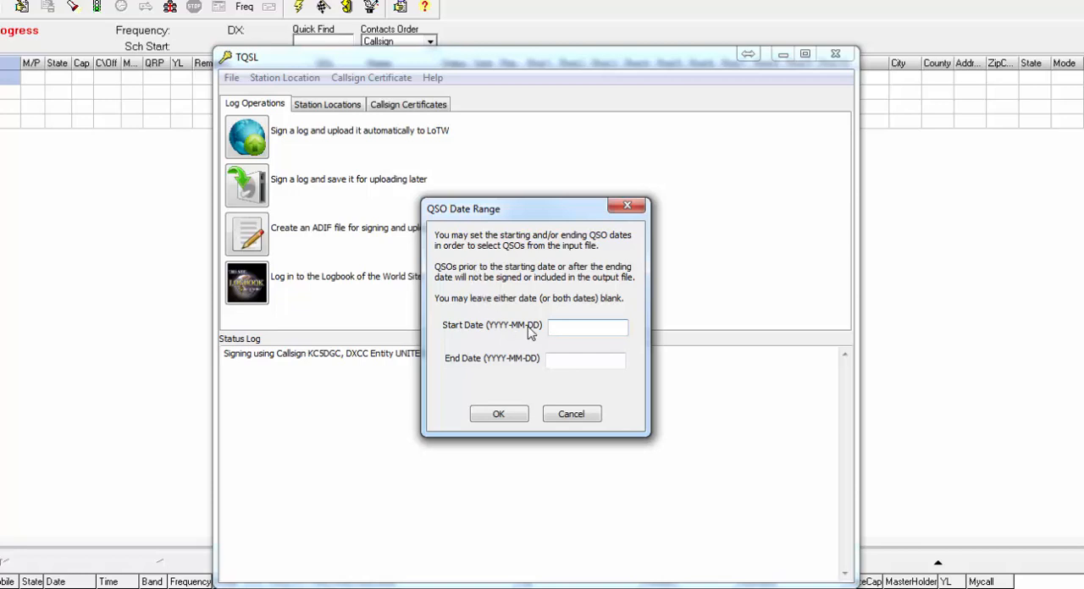
click(495, 417)
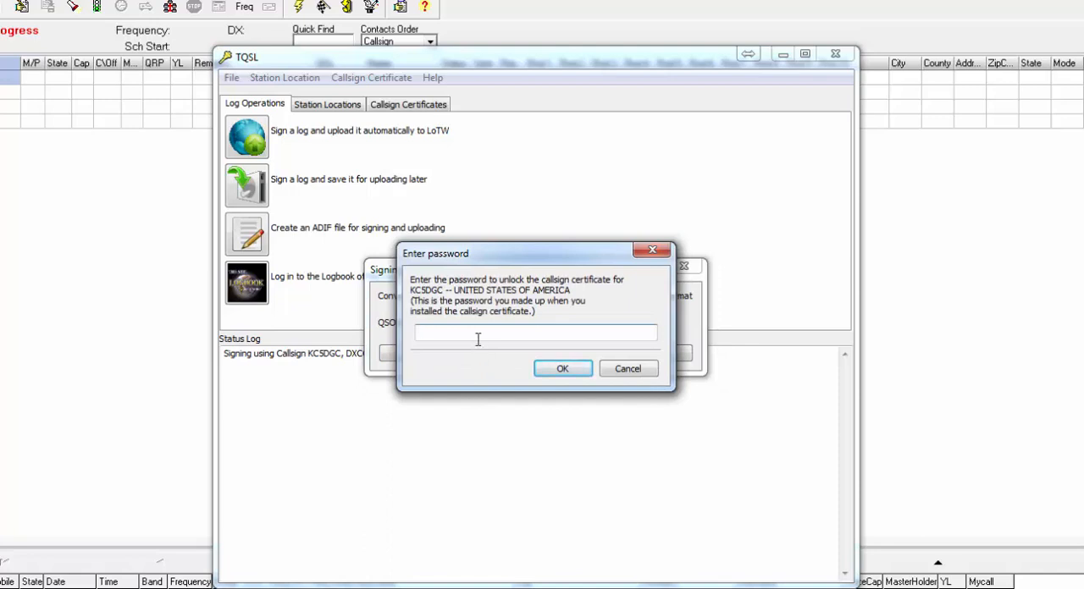
Step: Unlock the callsign certificate with its password, then abandon processing of the duplicate QSOs and close TQSL
text(*)
click(564, 372)
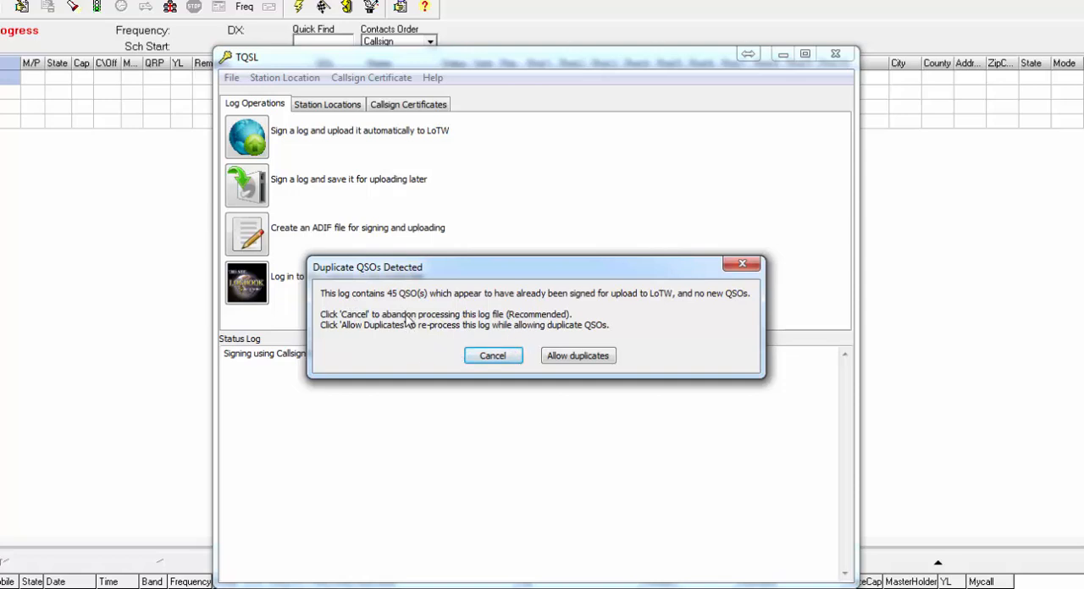
click(501, 362)
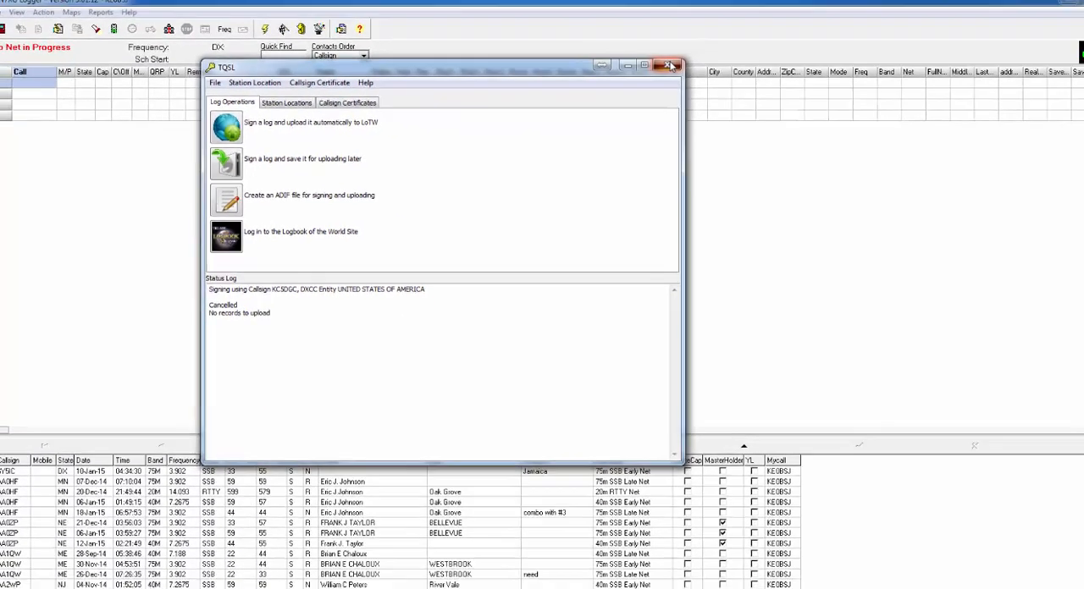
click(838, 55)
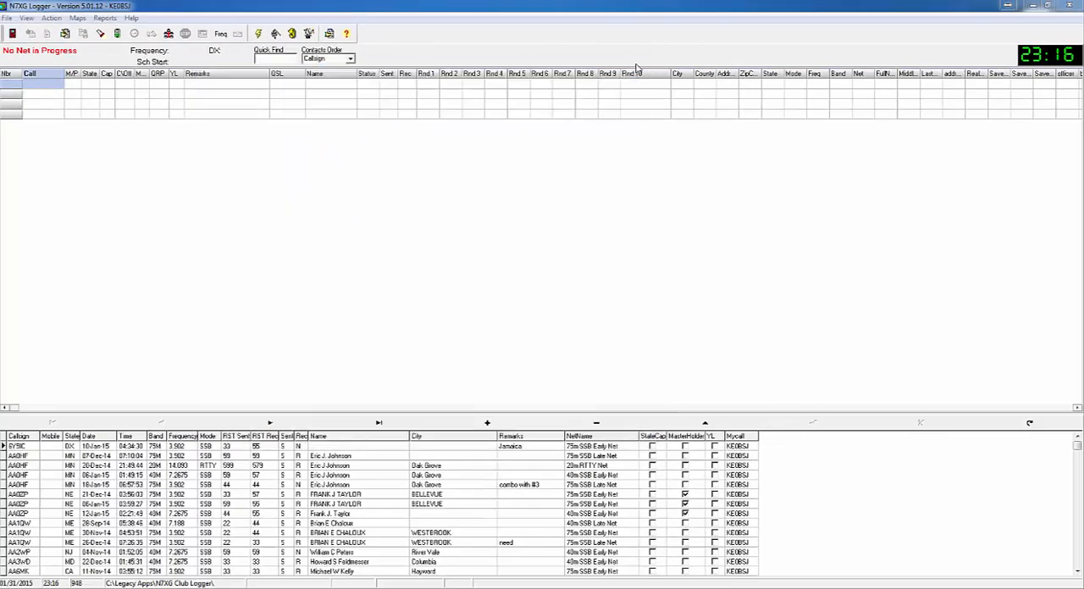